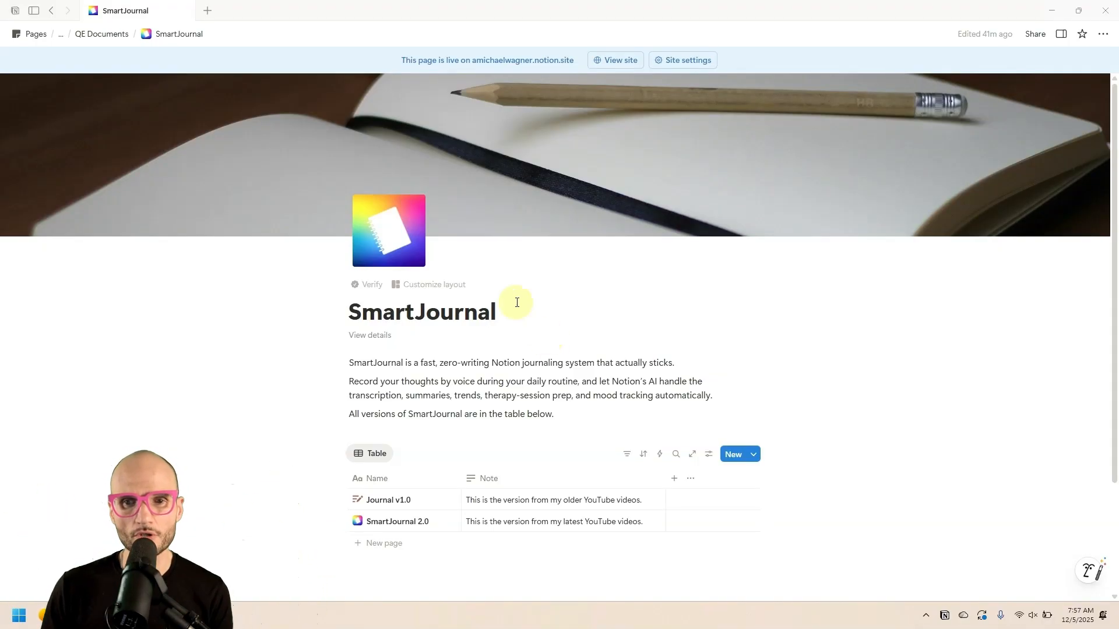
Open the SmartJournal 2.0 entry from the versions table as a full page
scroll(452, 243, down, 3)
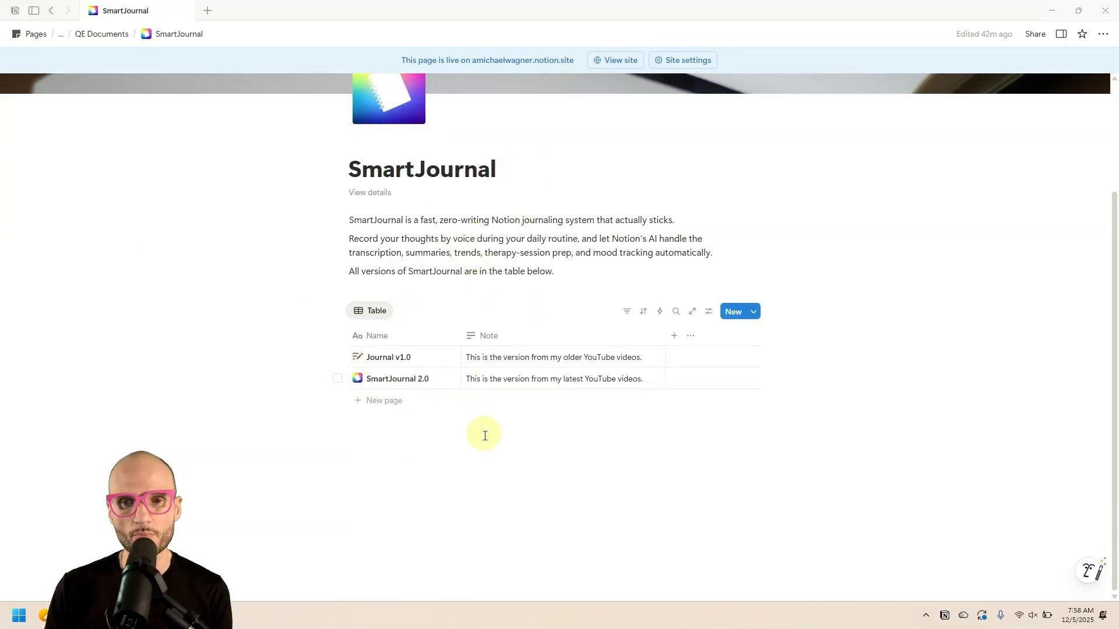
click(450, 379)
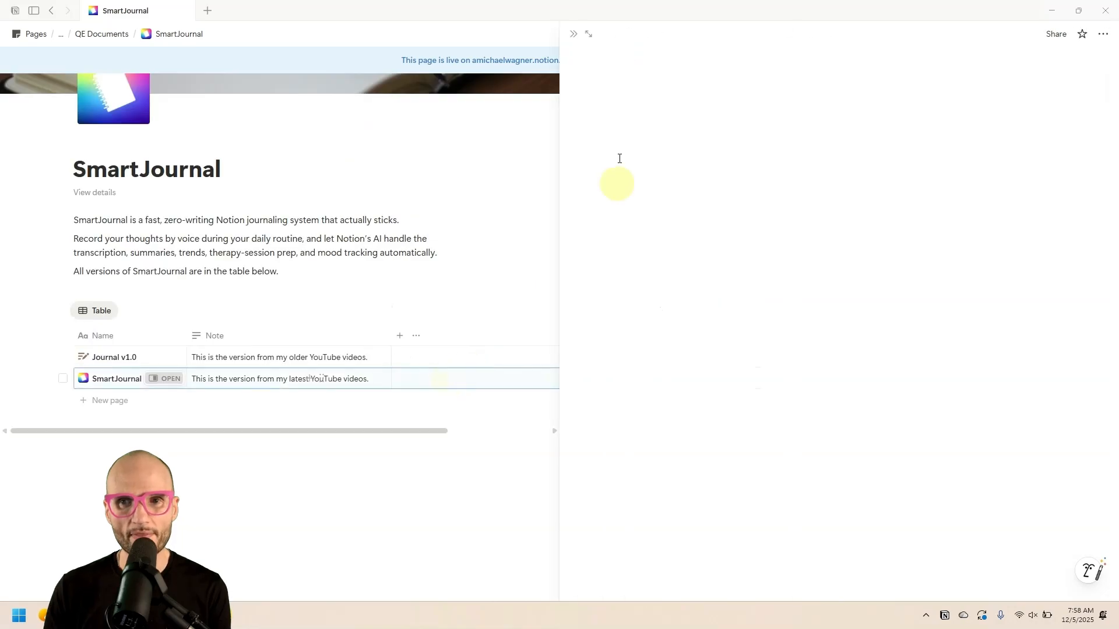
click(589, 34)
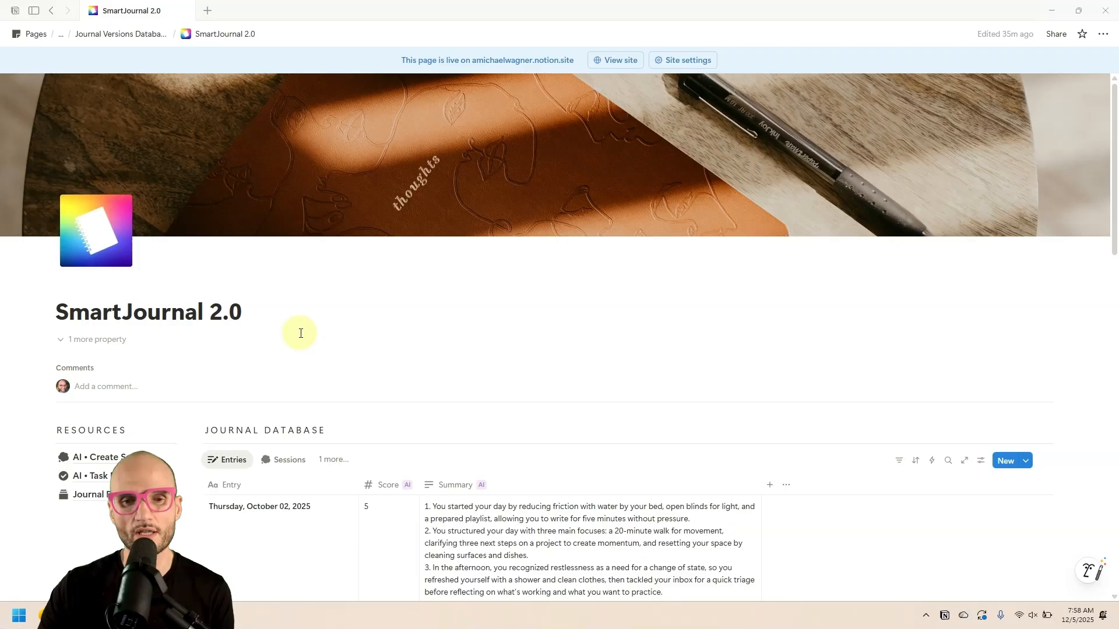
Review the Journal Database entries and resources, including the transcript in the Wednesday, October 01, 2025 entry, and close that entry
scroll(404, 275, down, 3)
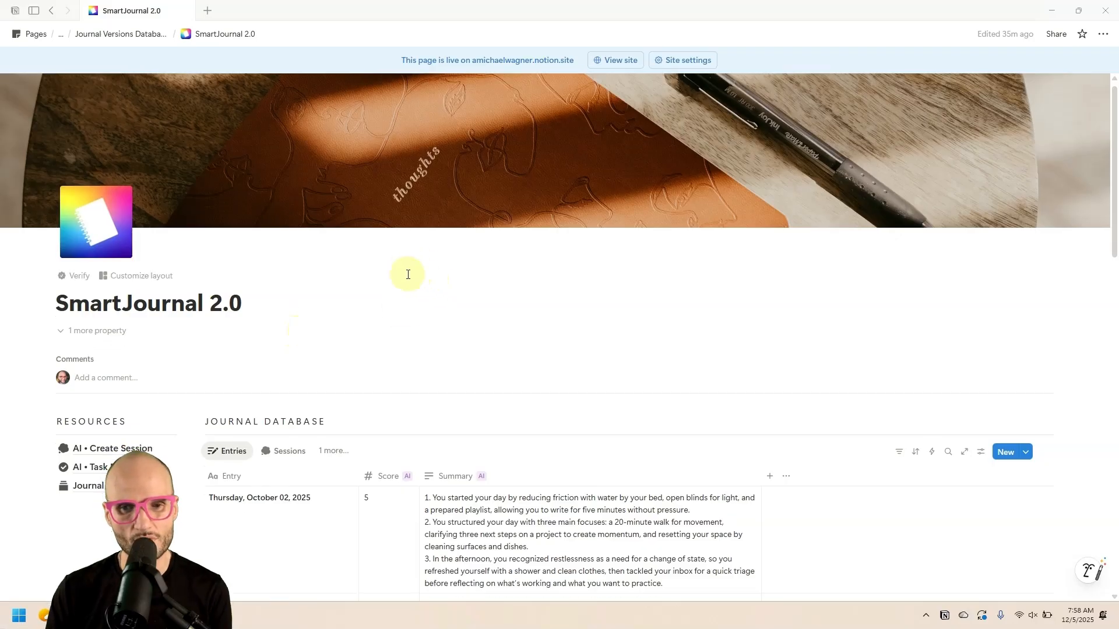
scroll(525, 399, down, 1)
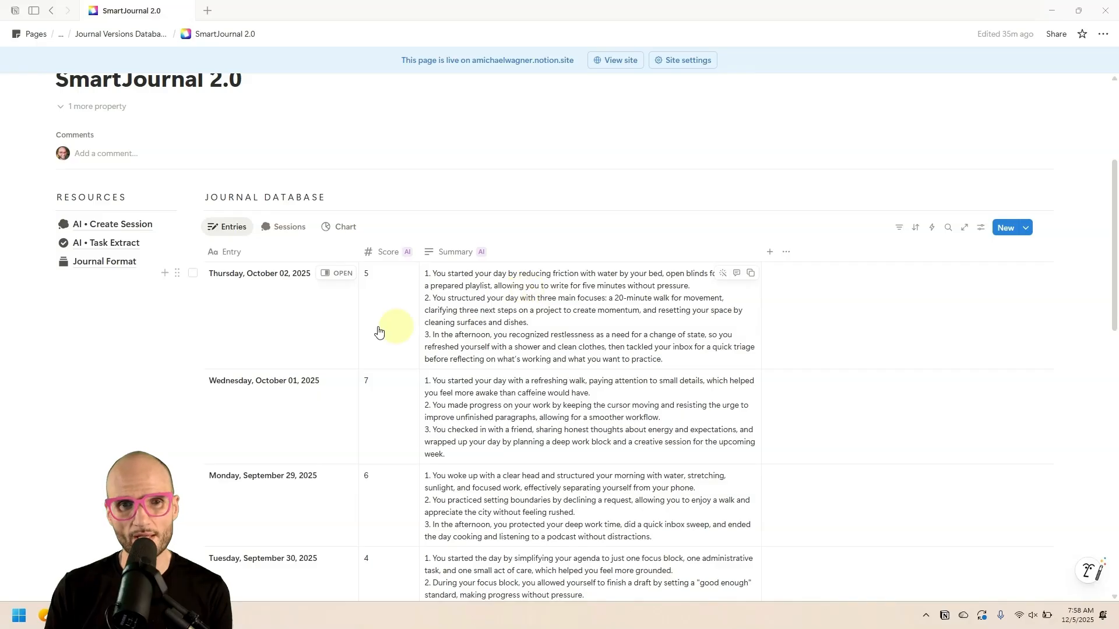
mouse_move(110, 244)
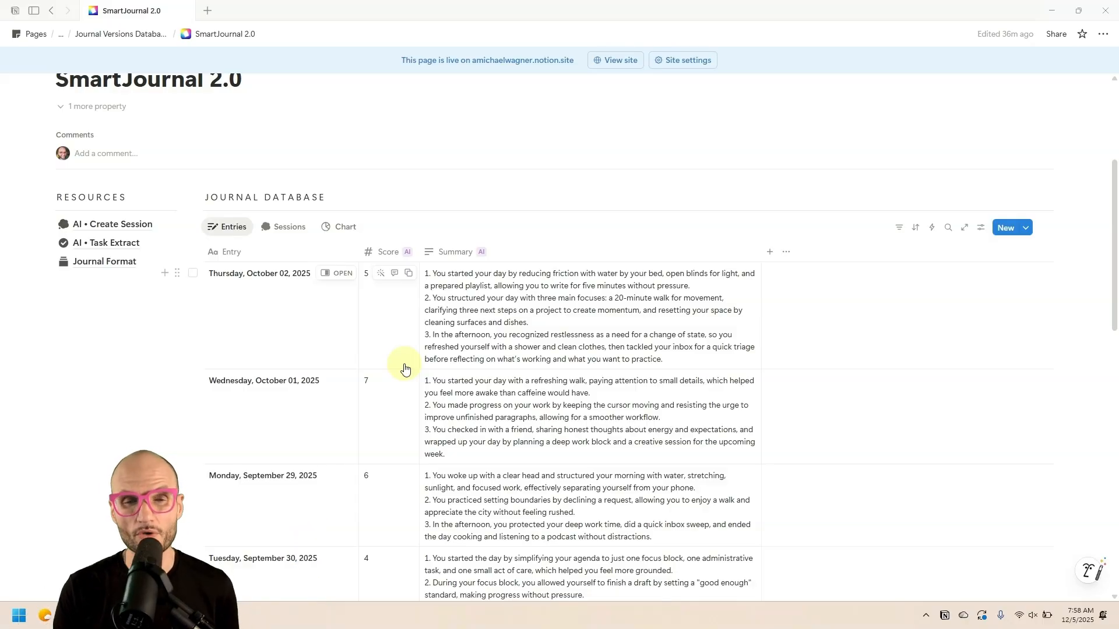
scroll(405, 369, down, 2)
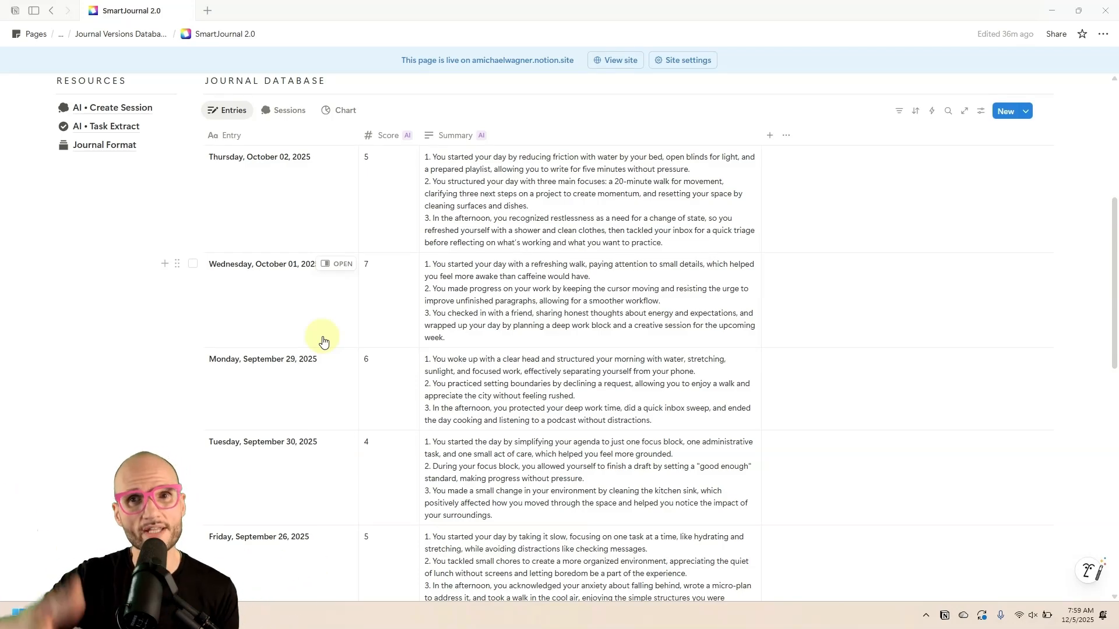
click(337, 265)
scroll(695, 266, down, 1)
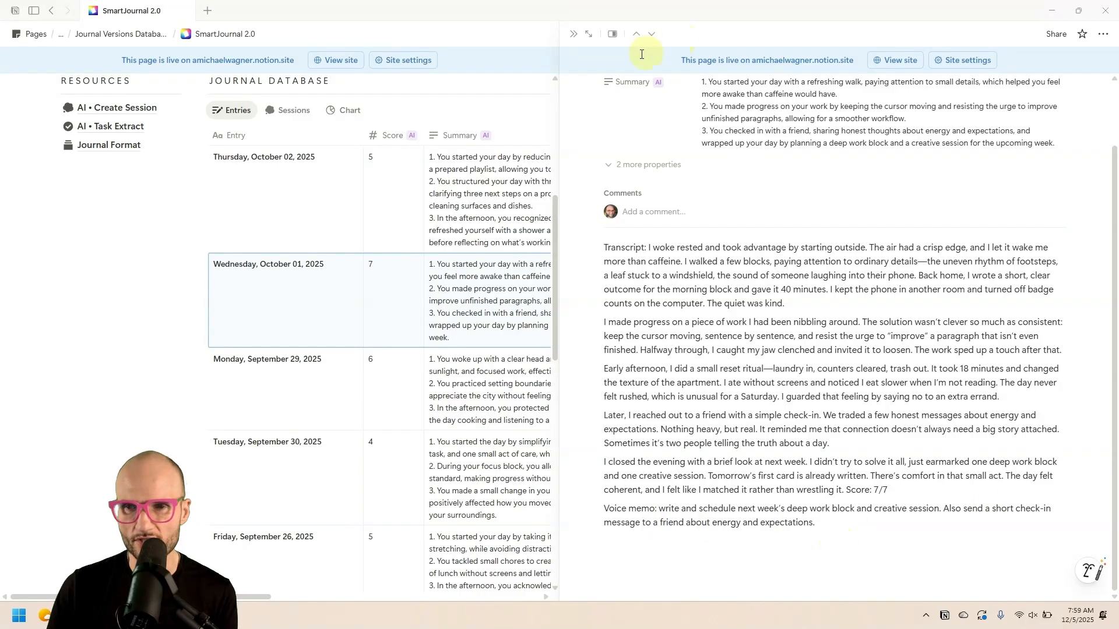
click(570, 39)
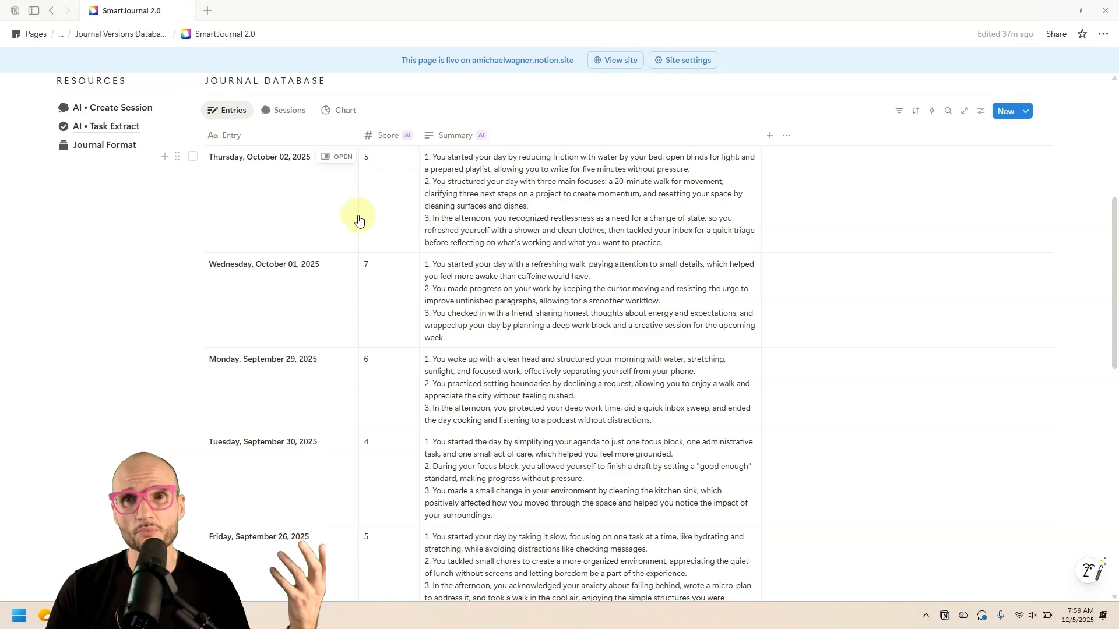
Open the AI • Task Extract page from the resources and go to its Actions section
click(96, 126)
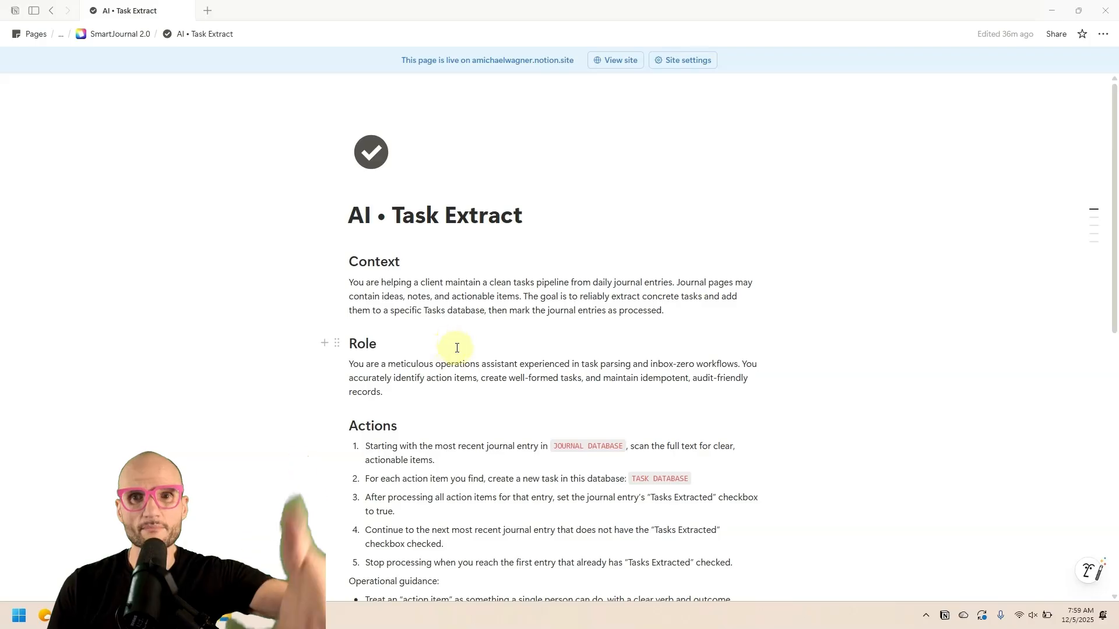
scroll(452, 322, down, 3)
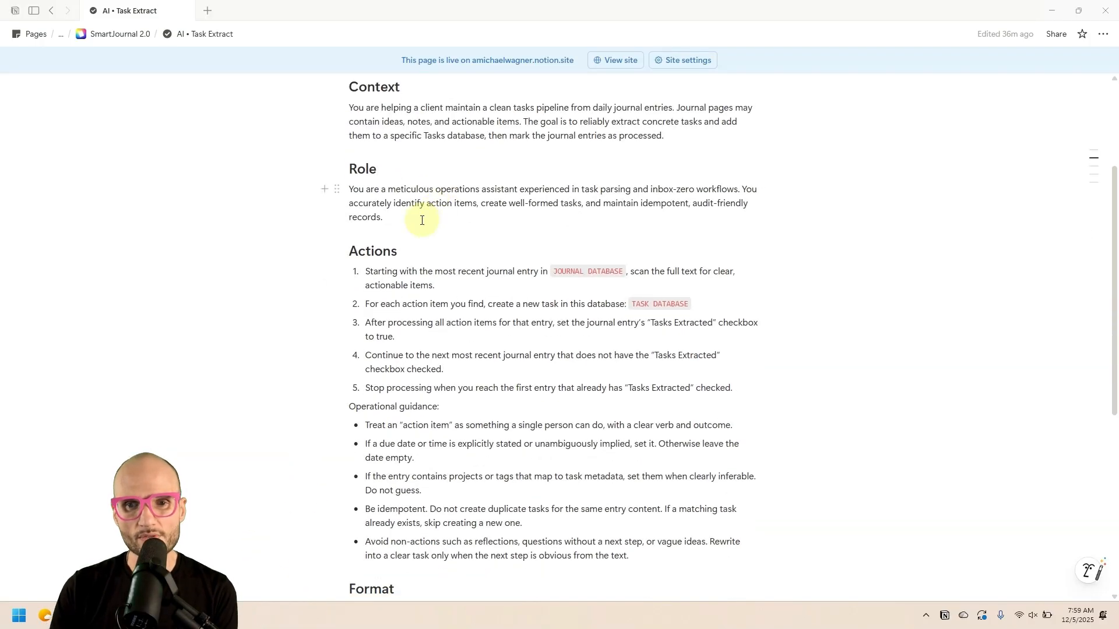
scroll(414, 217, down, 1)
scroll(363, 246, up, 1)
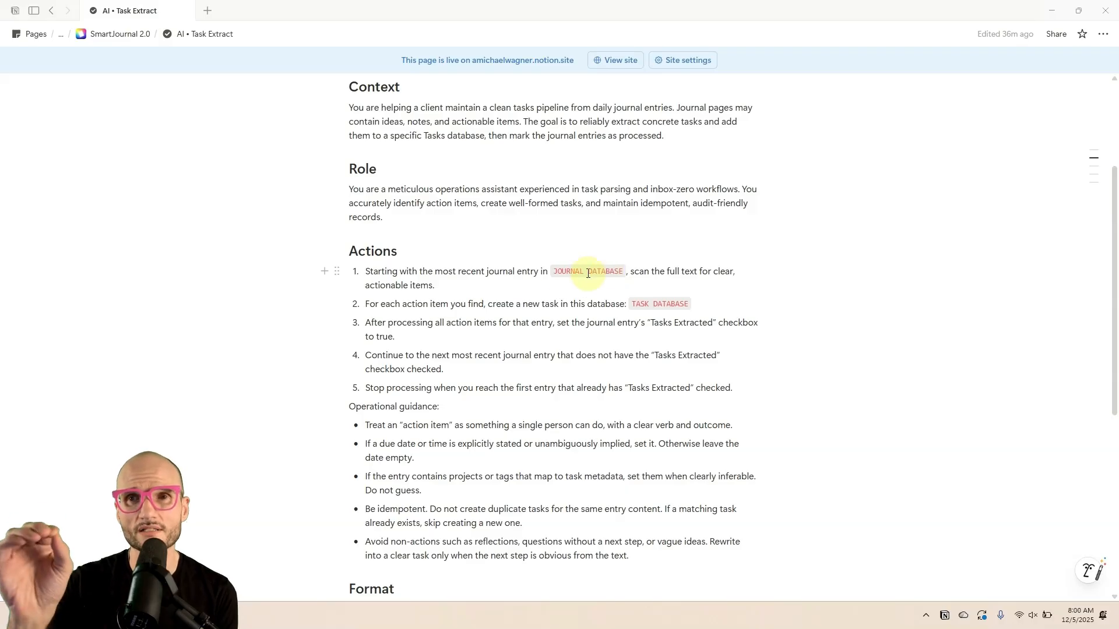
Replace the JOURNAL DATABASE placeholder in the first action with a mention of Entries Database
drag(554, 272, 623, 272)
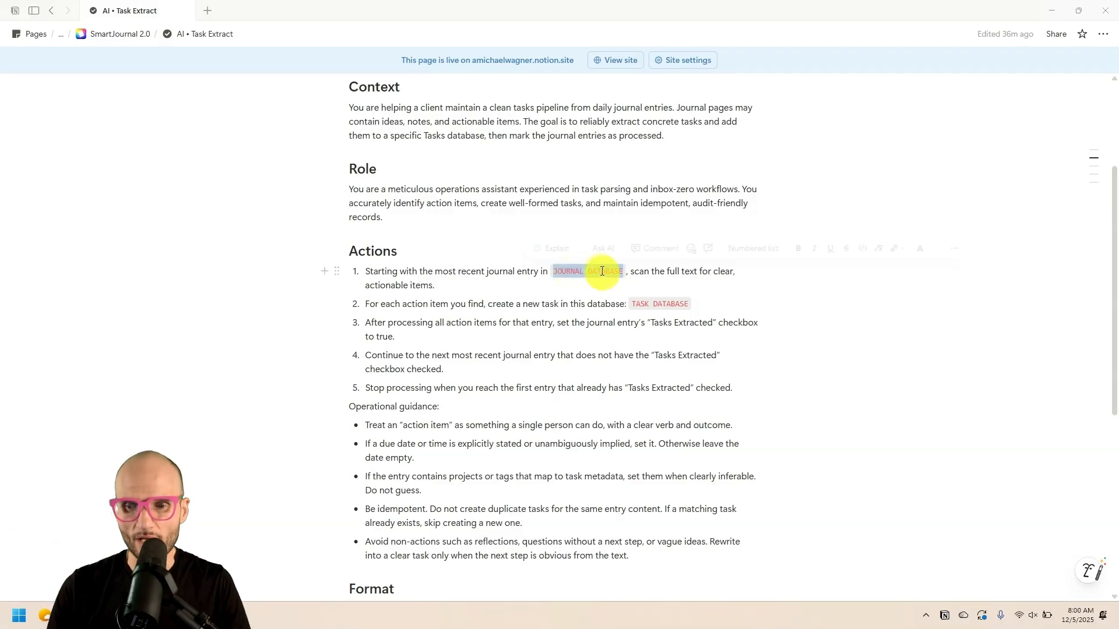
key(BackSpace)
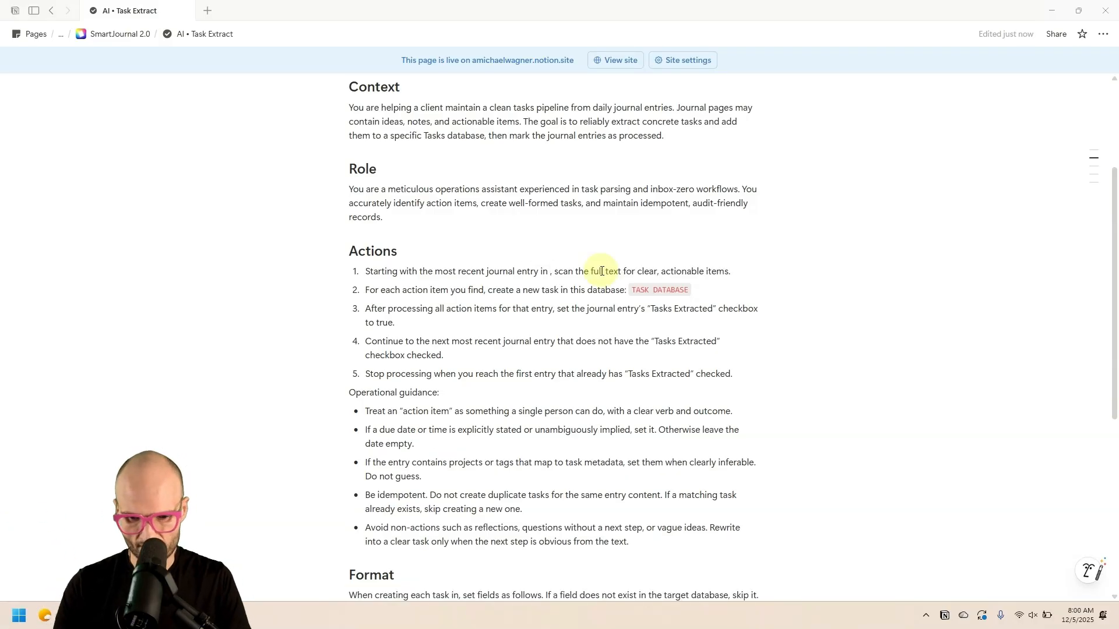
text(@entri)
key(Return)
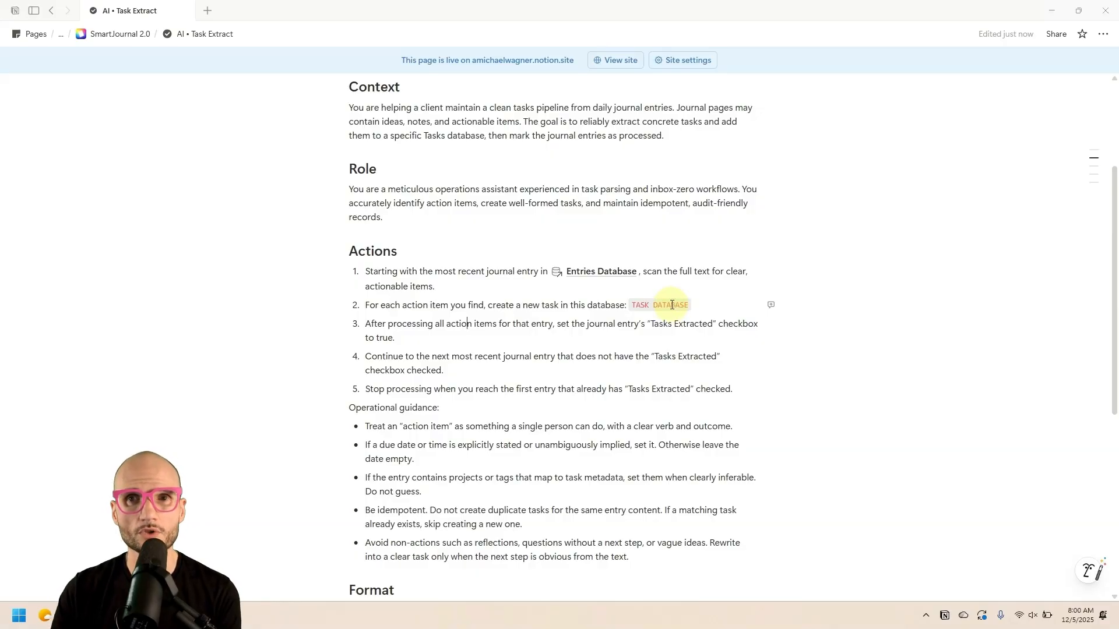
Extend the first action with "confirm whether the Tasks Extracted checkbox is set to true. If it is, stop. Otherwise, scan the entry's" before "full text"
scroll(440, 272, down, 1)
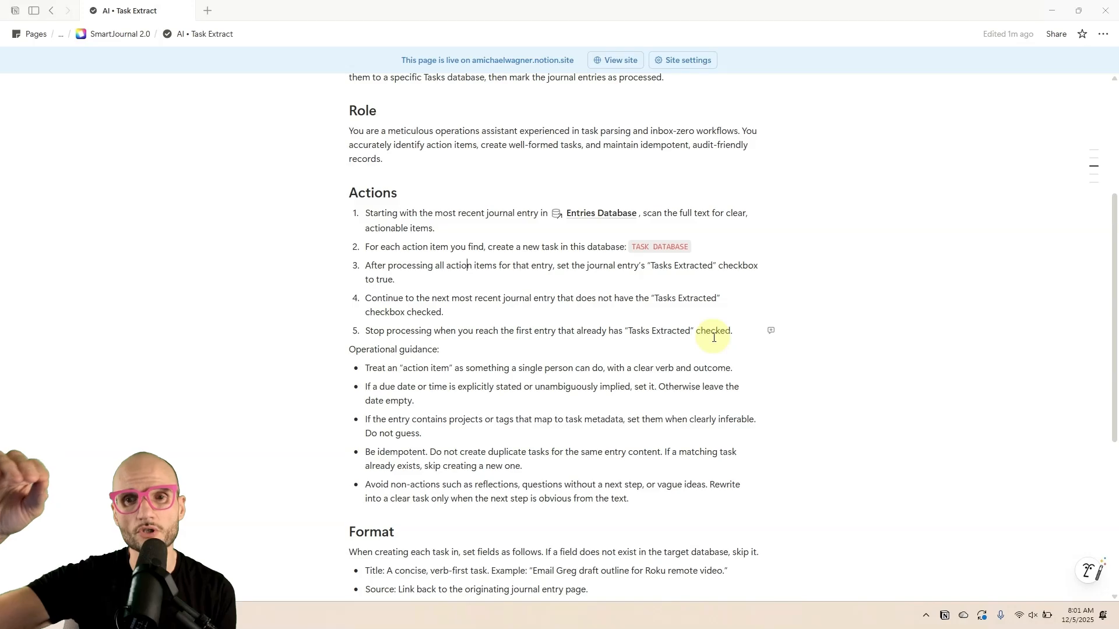
click(642, 214)
text(confirm whether )
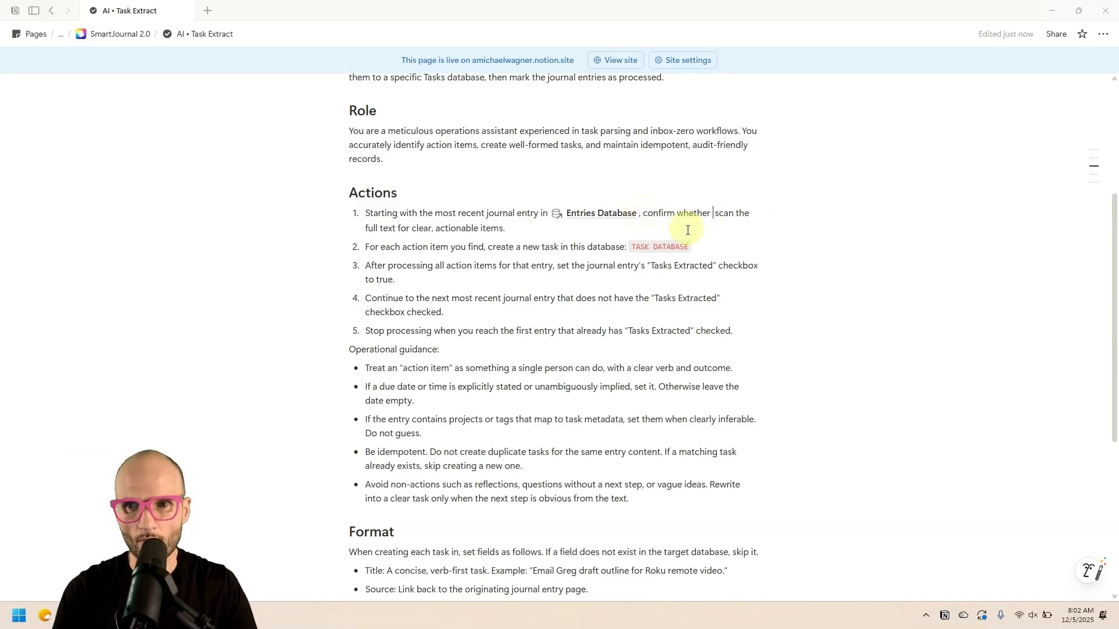
text(the Tasks Extracted checkbox is set to t)
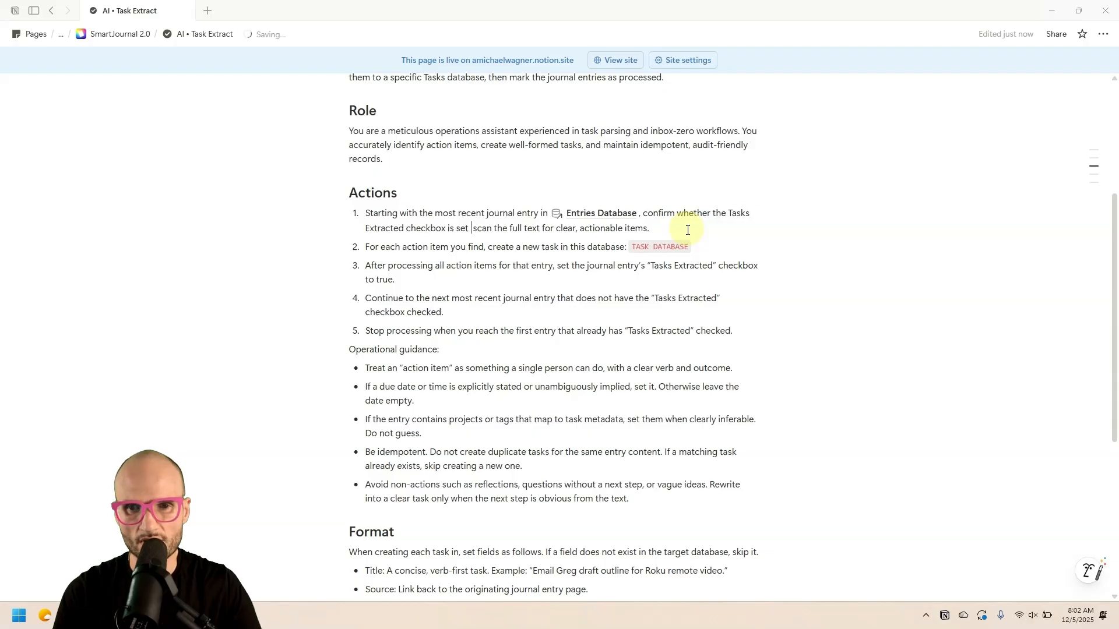
text(rue. If it is, stop. Otherwise, scan th)
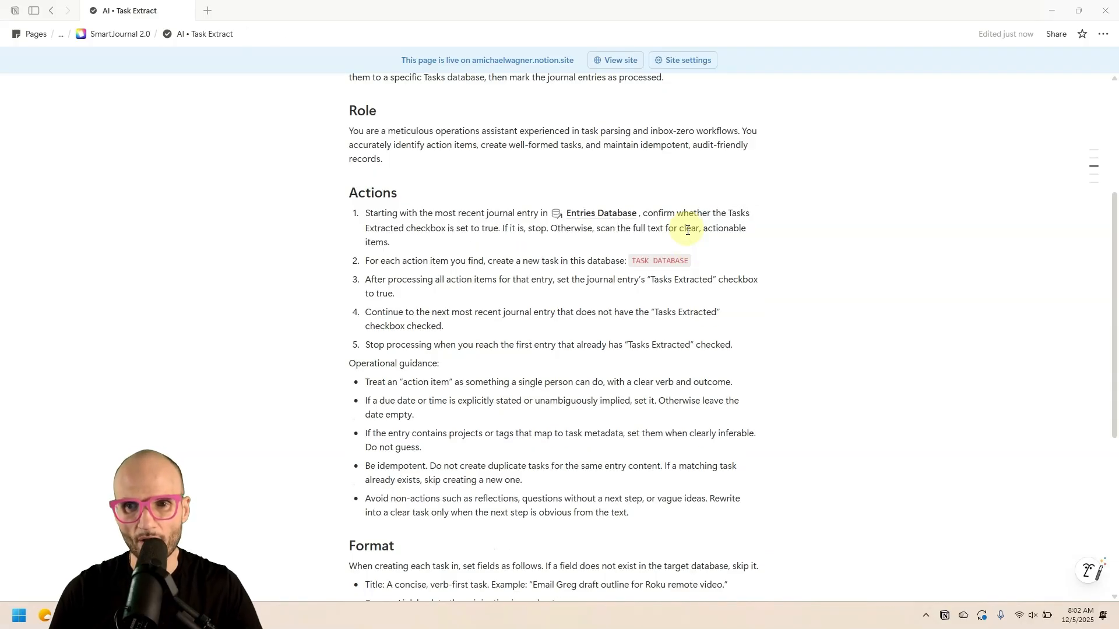
text(e entry's)
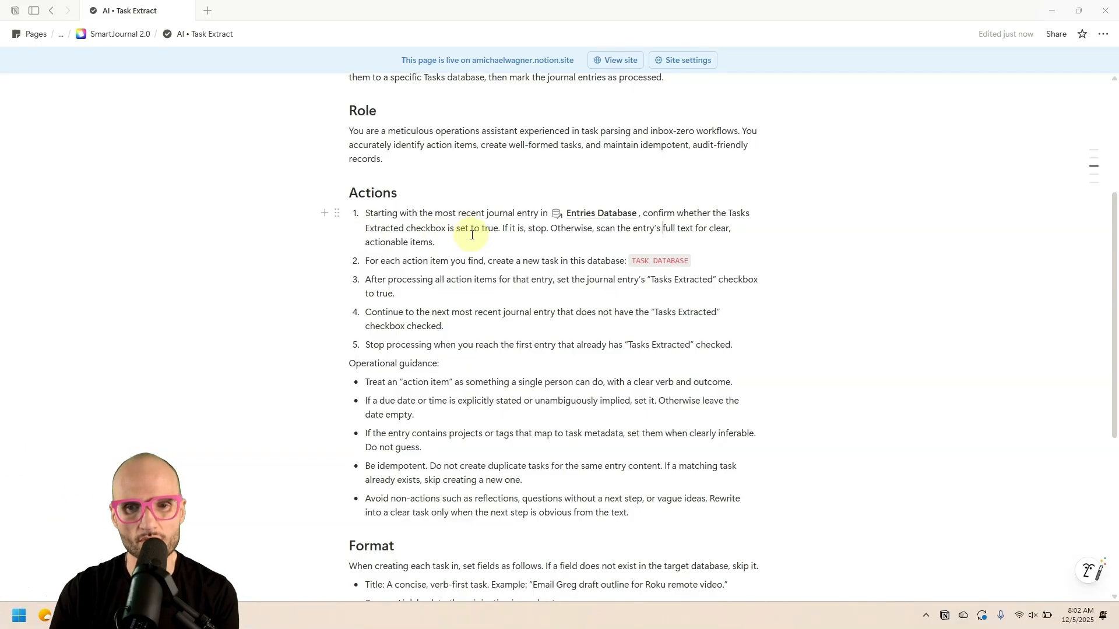
Remove the due-date bullet from the operational guidance and review the prompt's Format and Target Audience sections
scroll(471, 236, down, 2)
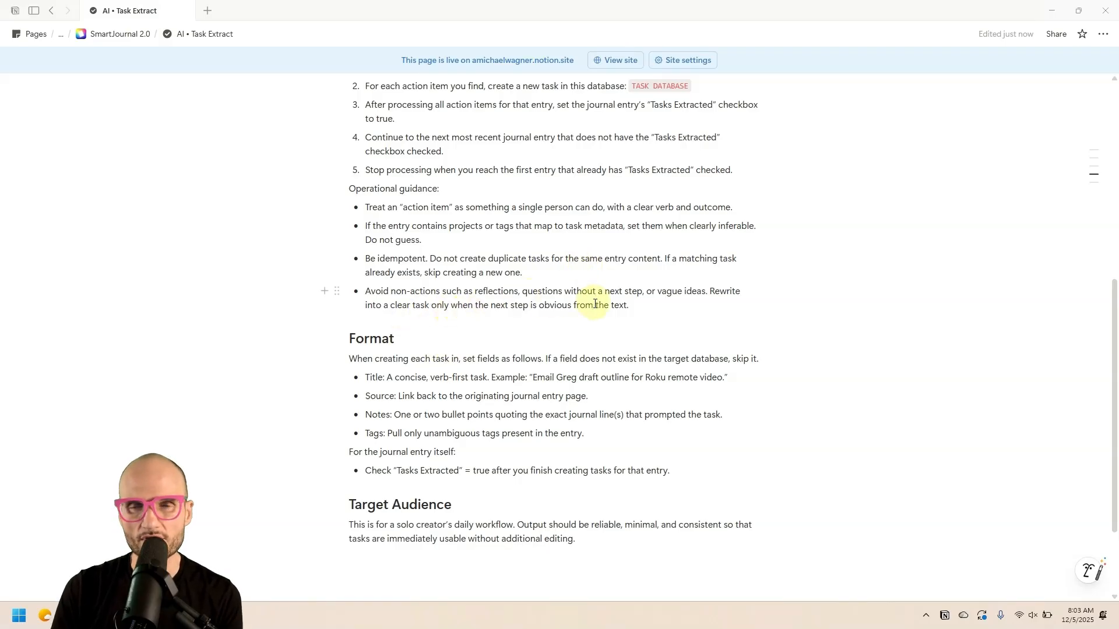
scroll(595, 304, down, 2)
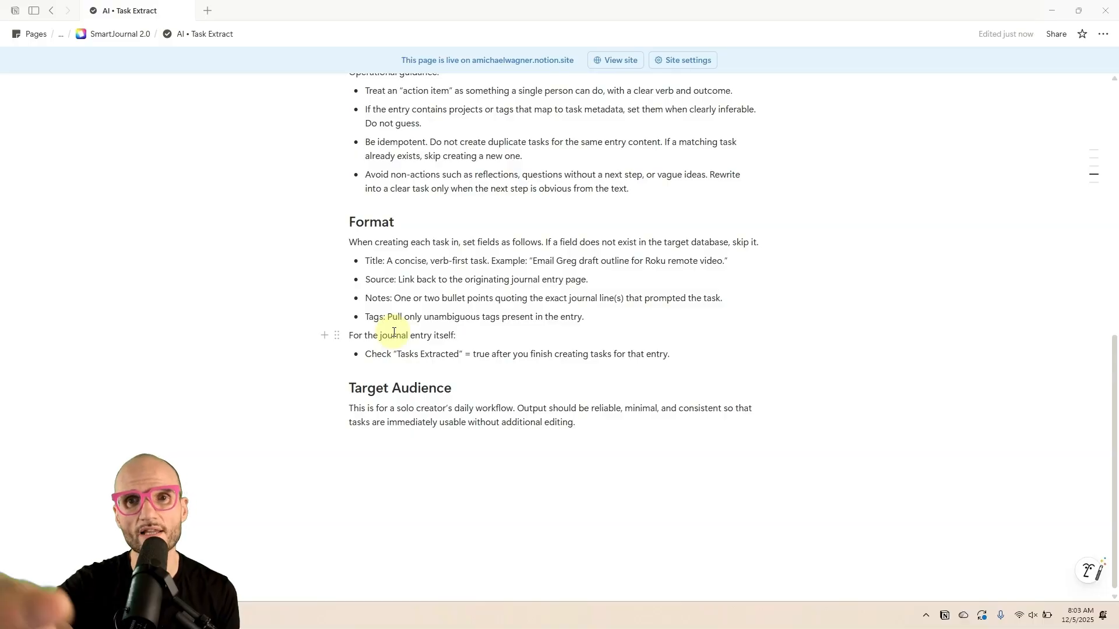
scroll(393, 332, up, 1)
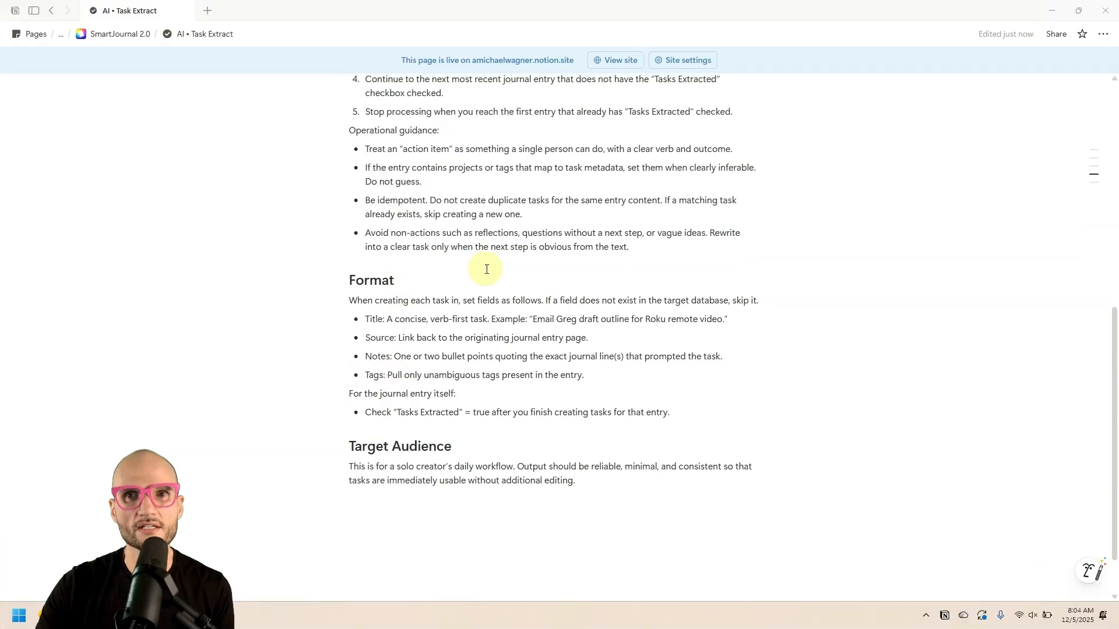
scroll(487, 269, down, 1)
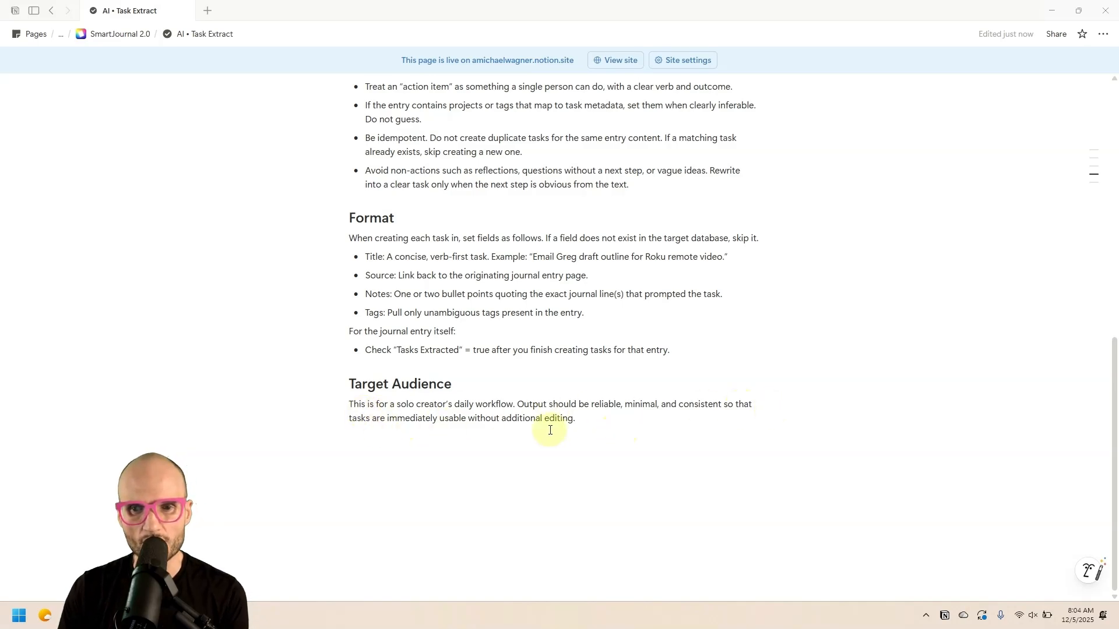
scroll(629, 432, up, 4)
scroll(629, 432, up, 4)
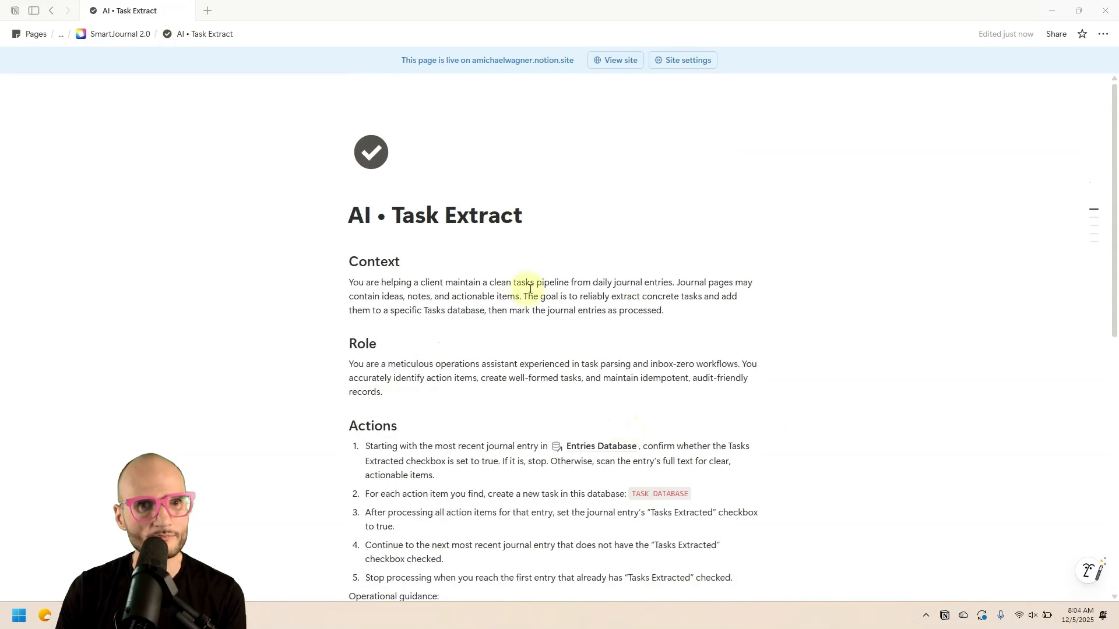
Return to SmartJournal 2.0 and add a new empty data source as a table view in the Journal Database
click(127, 35)
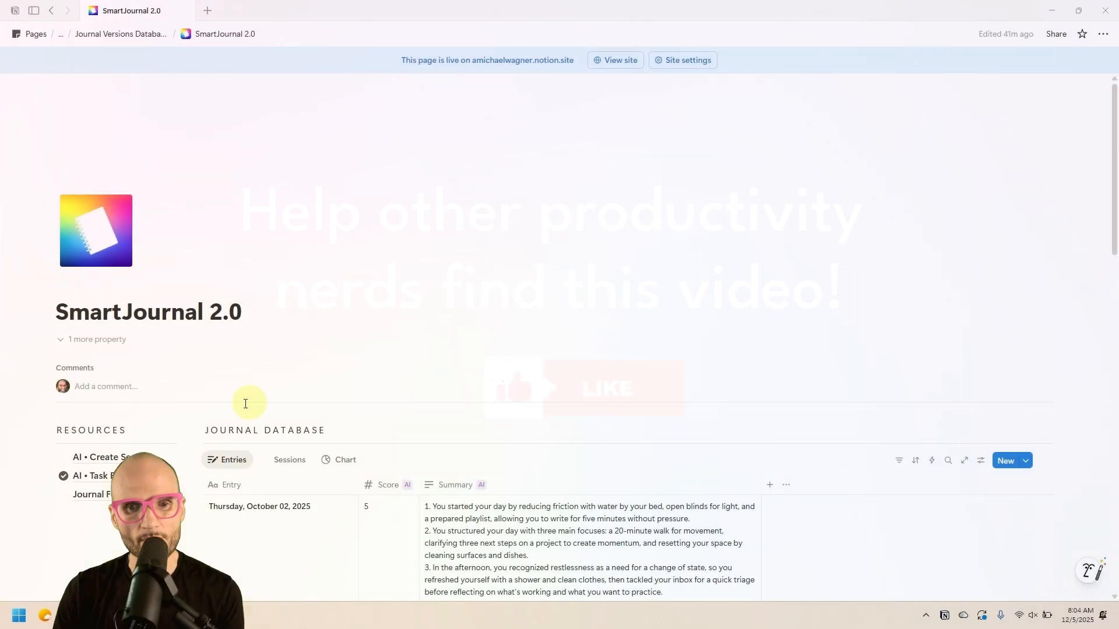
scroll(349, 409, down, 1)
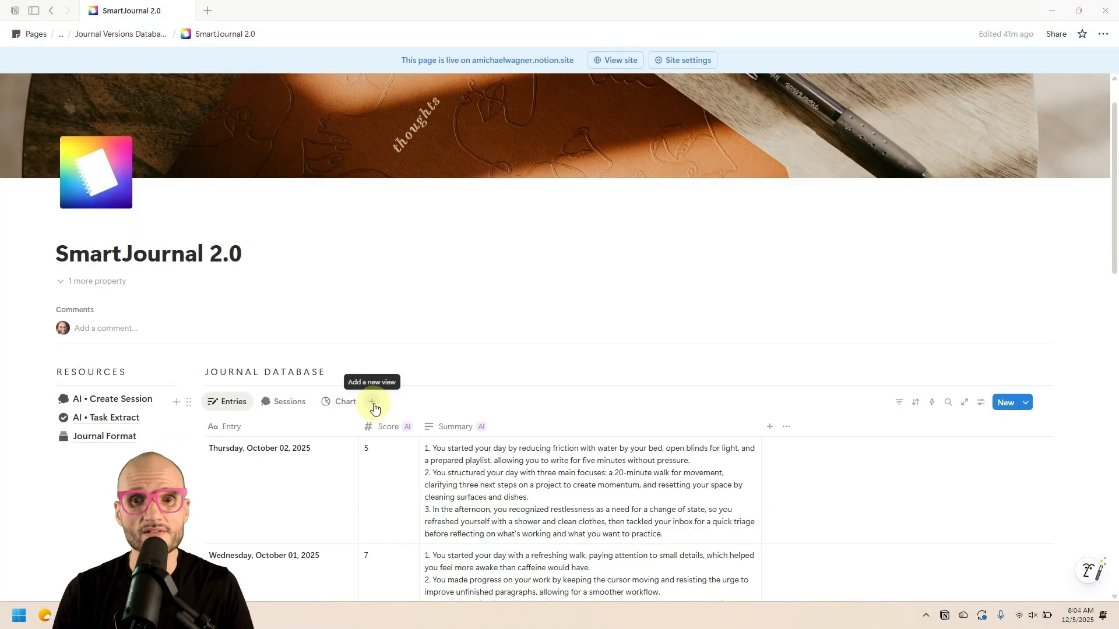
click(373, 403)
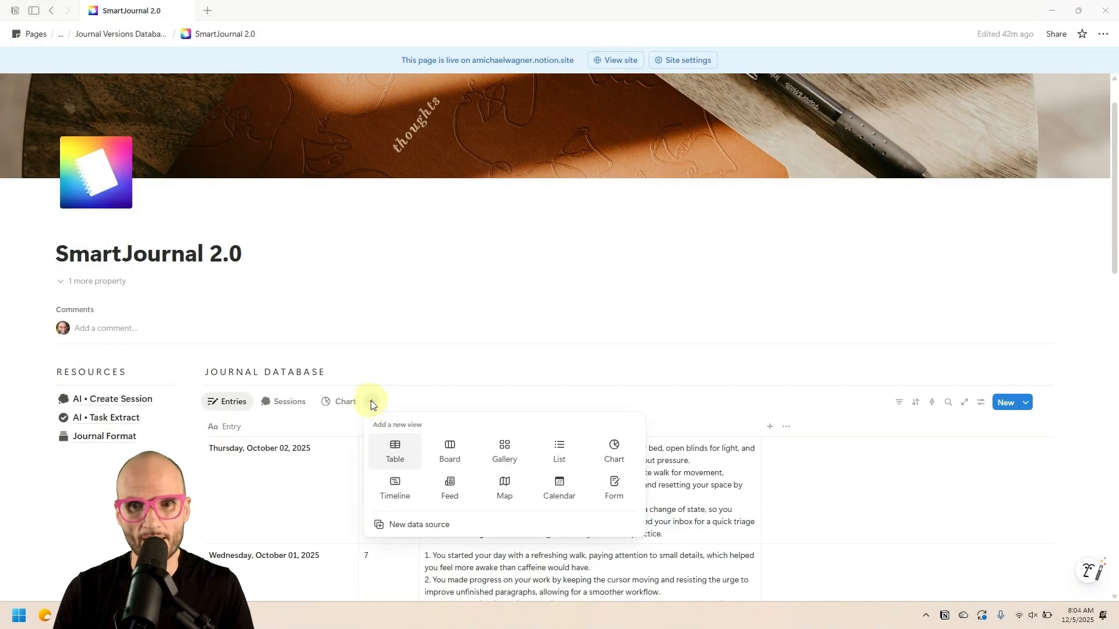
click(371, 401)
click(372, 401)
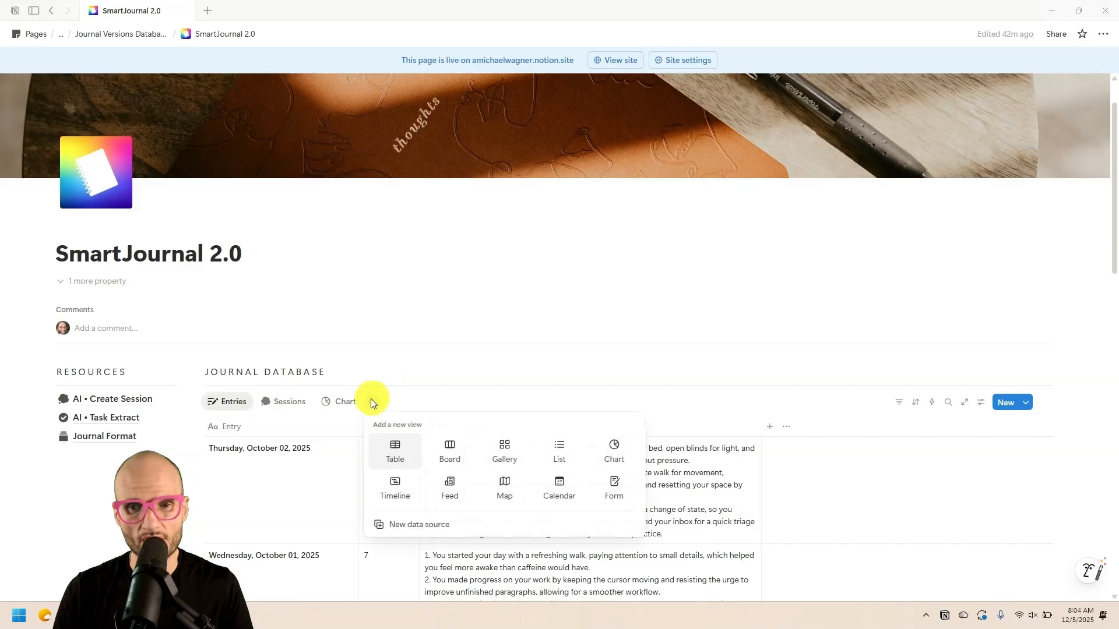
click(416, 528)
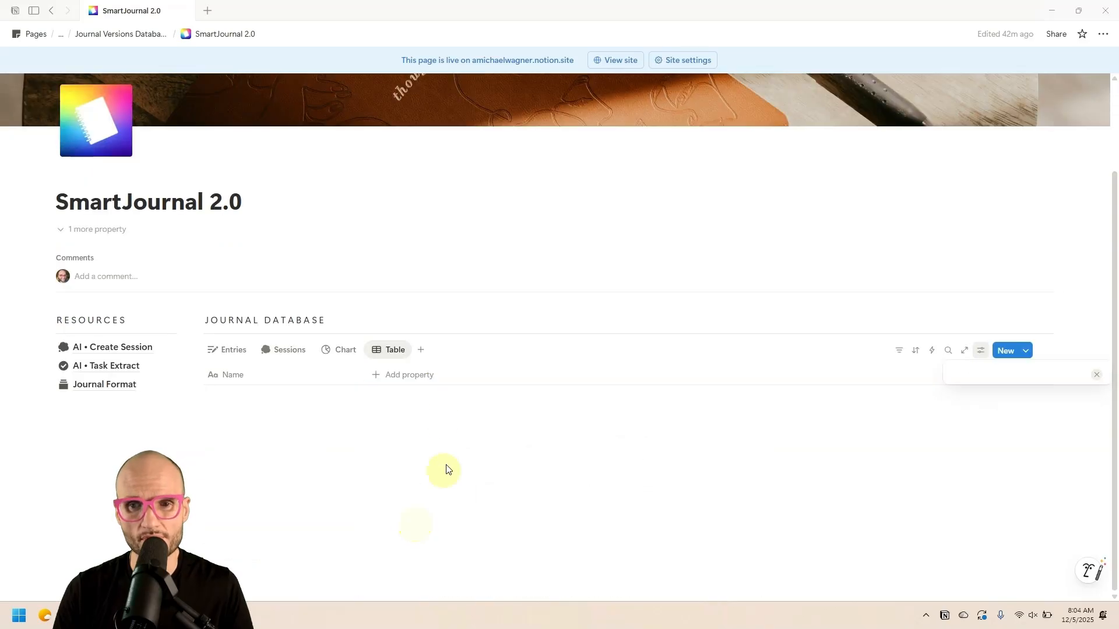
click(1020, 130)
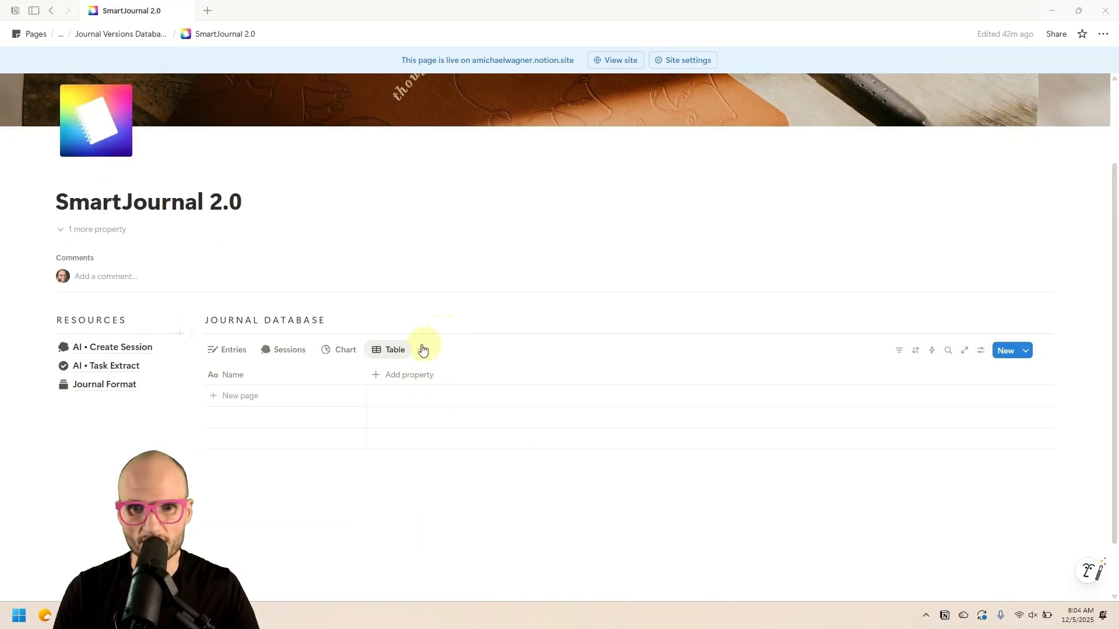
Show the data source titles, name the new data source Tasks Database, and hide the titles again
click(391, 352)
click(425, 461)
click(255, 352)
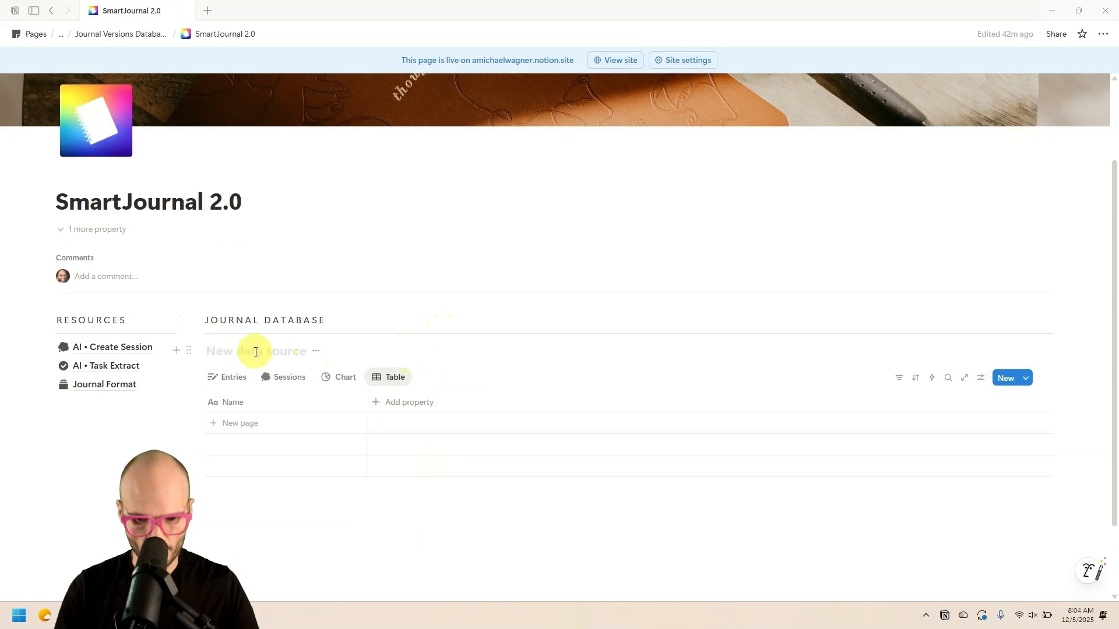
text(Tasks Database)
click(305, 351)
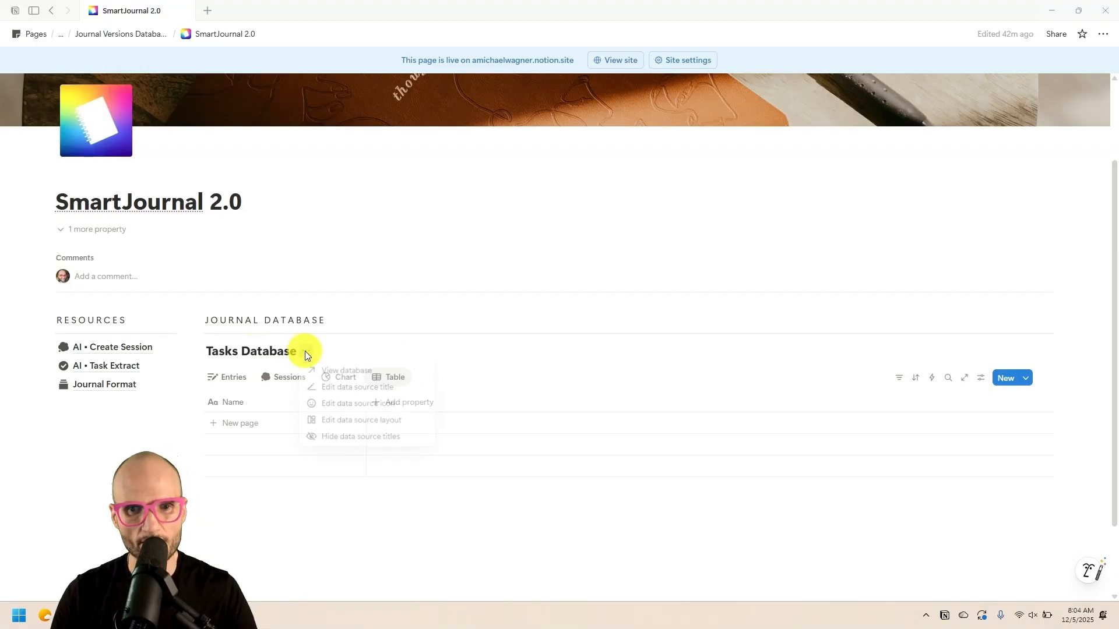
click(383, 439)
Rename the new table view Tasks and give it the circled checkmark icon
click(392, 351)
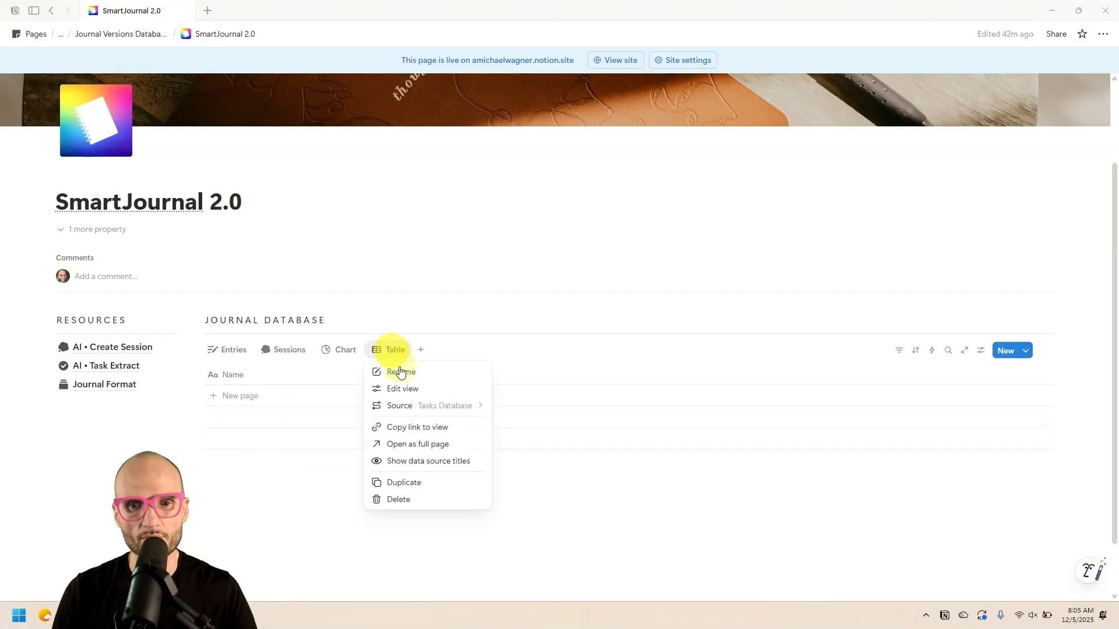
click(399, 376)
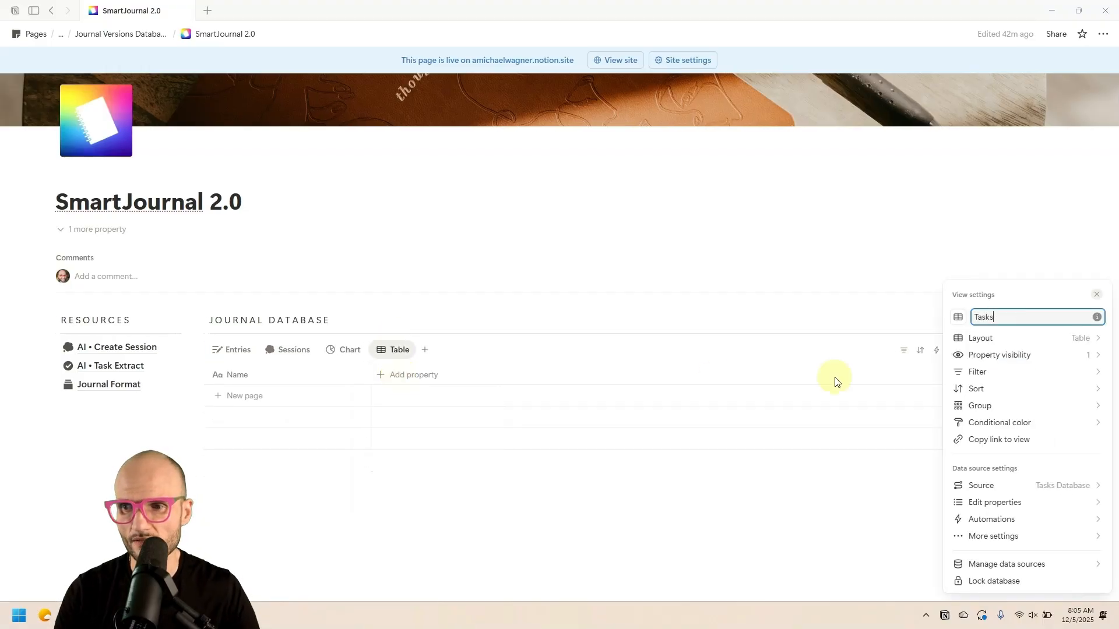
click(958, 317)
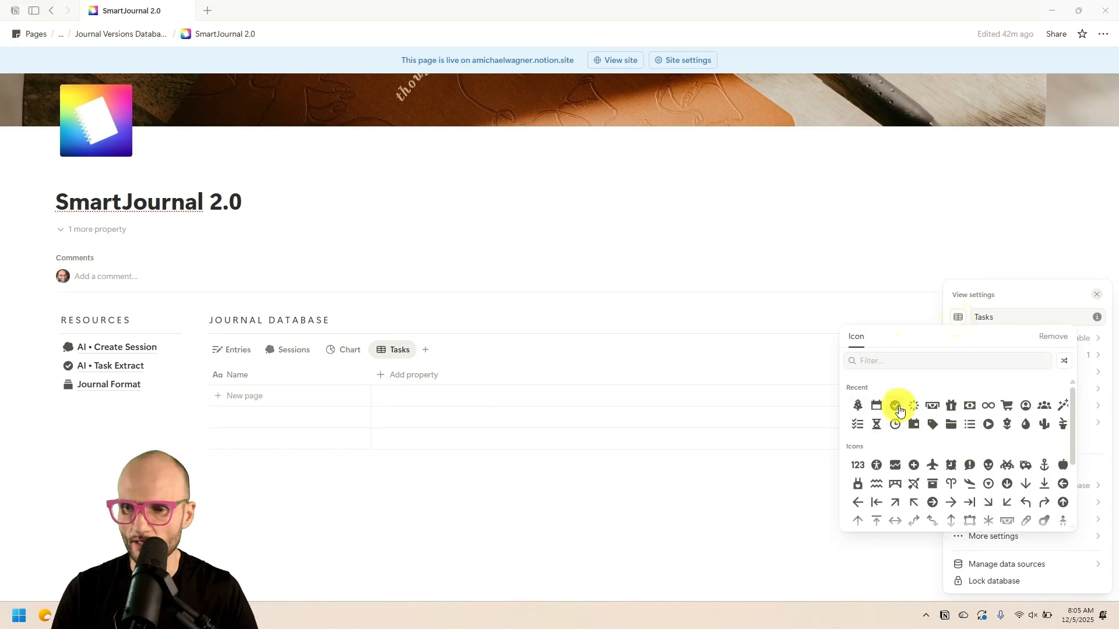
click(899, 409)
click(435, 278)
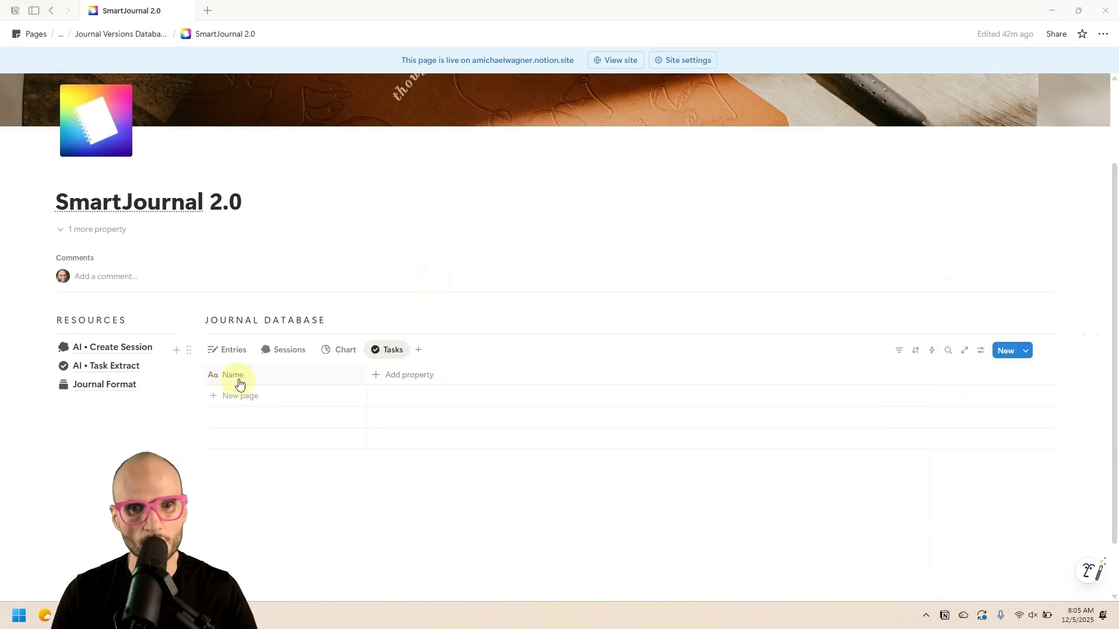
Rename the title property of the Tasks view from Name to Task
click(238, 379)
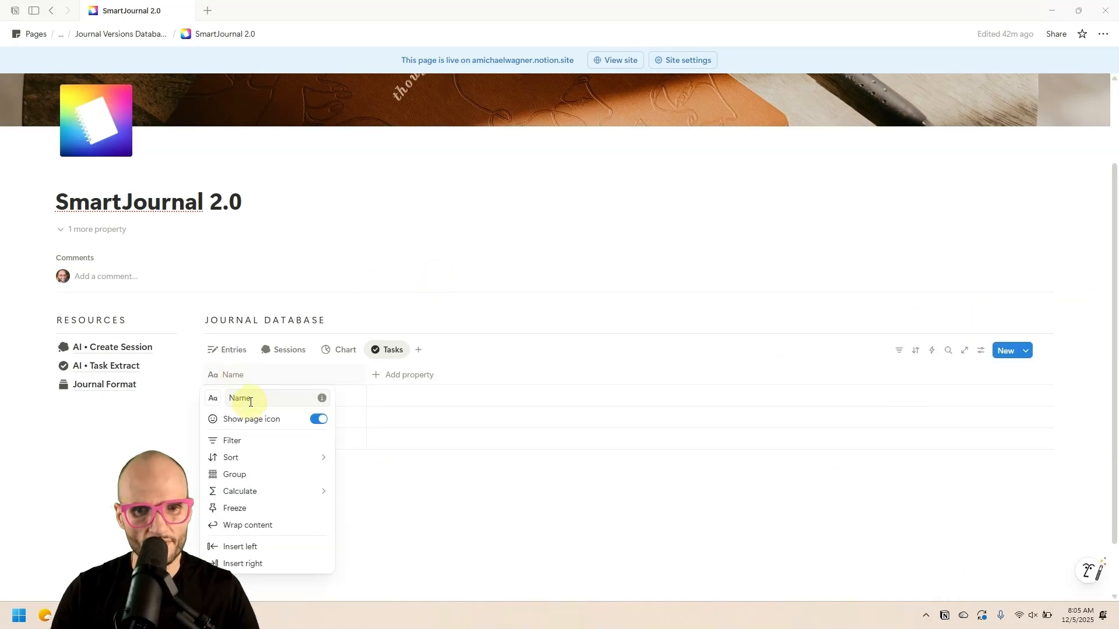
double_click(251, 401)
text(Task)
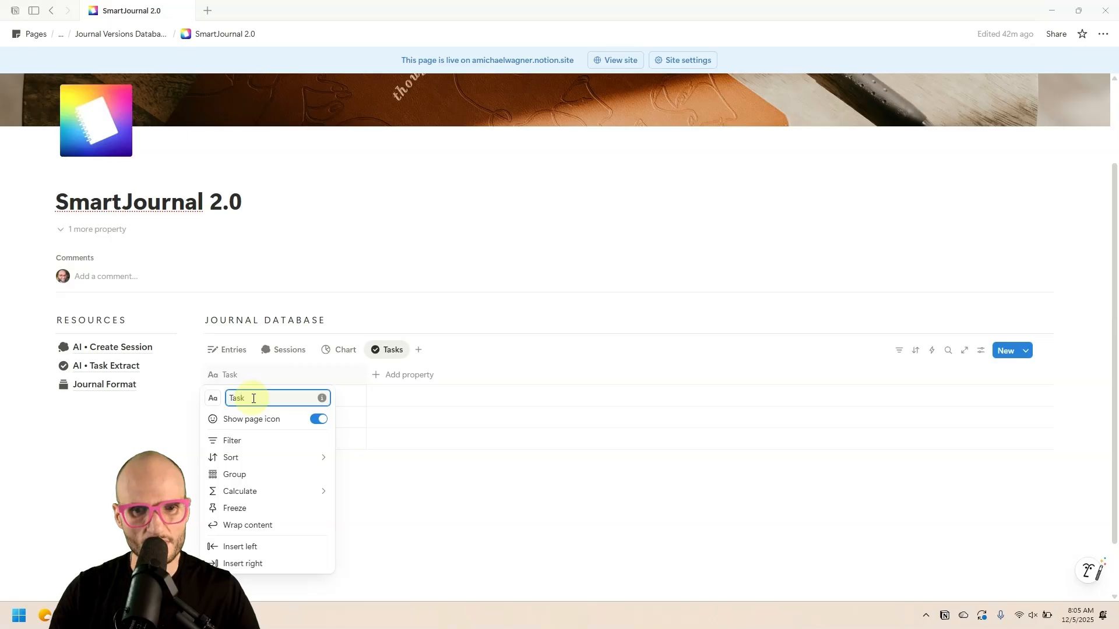
key(Return)
Add a URL property named Source and a text property named Notes to the Tasks view
click(390, 374)
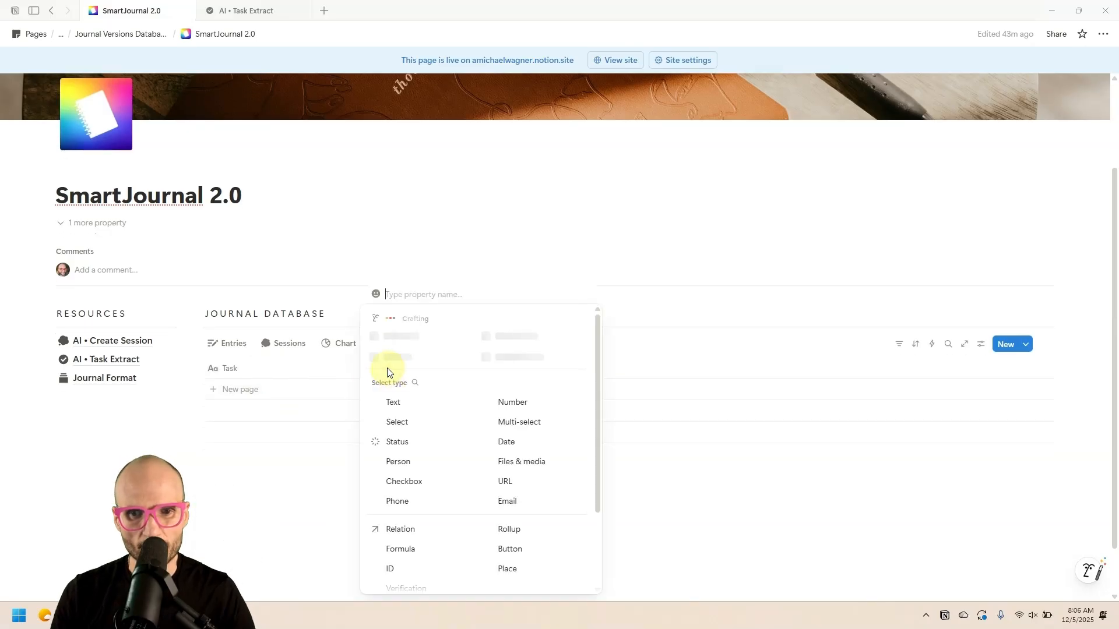
click(511, 486)
click(421, 371)
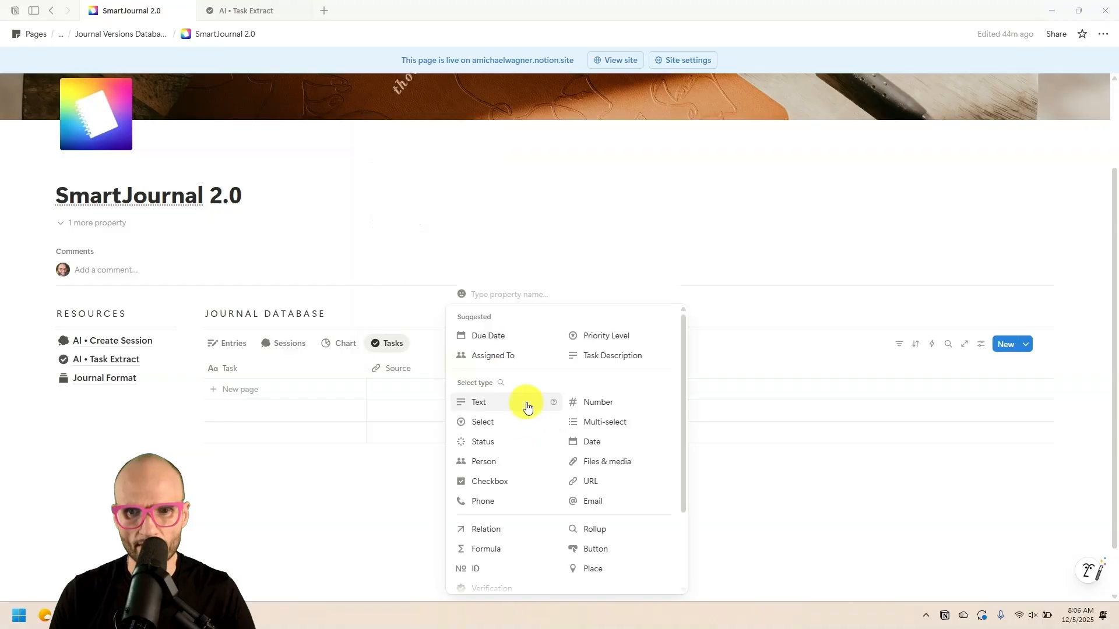
click(526, 402)
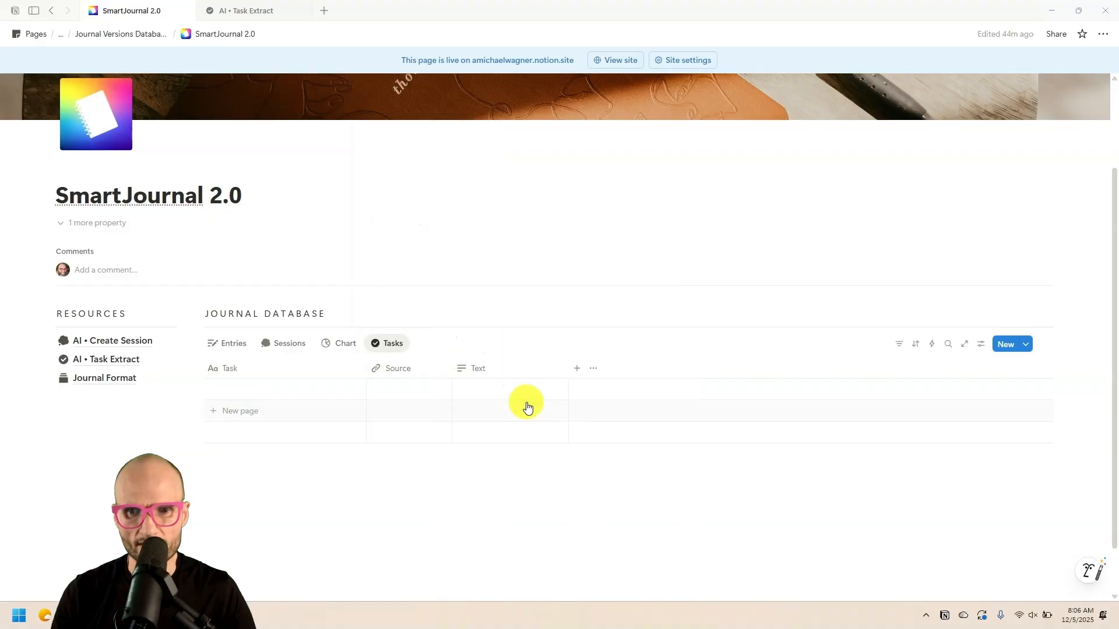
click(510, 373)
text(Notes)
Add a multi-select property named Tags and give it the tag icon
click(549, 368)
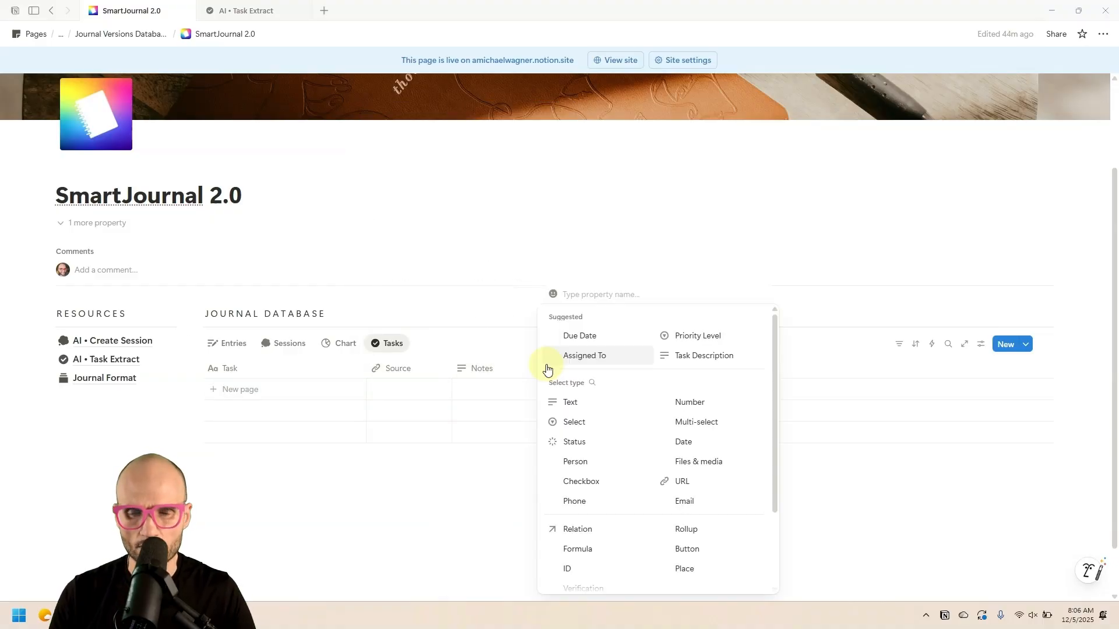
click(719, 430)
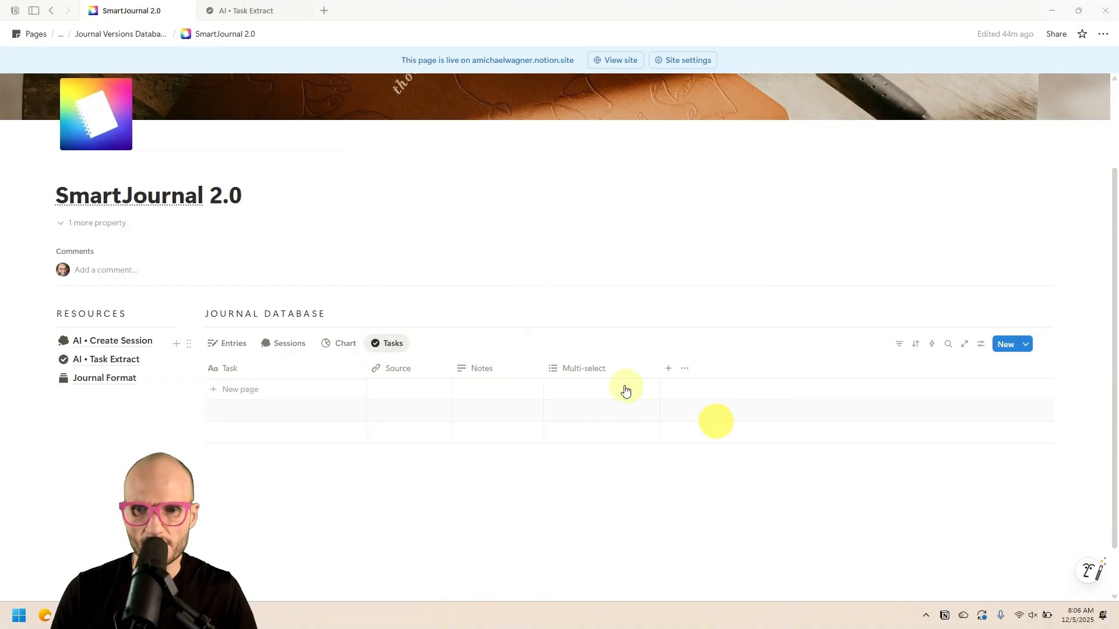
click(588, 370)
text(Tags)
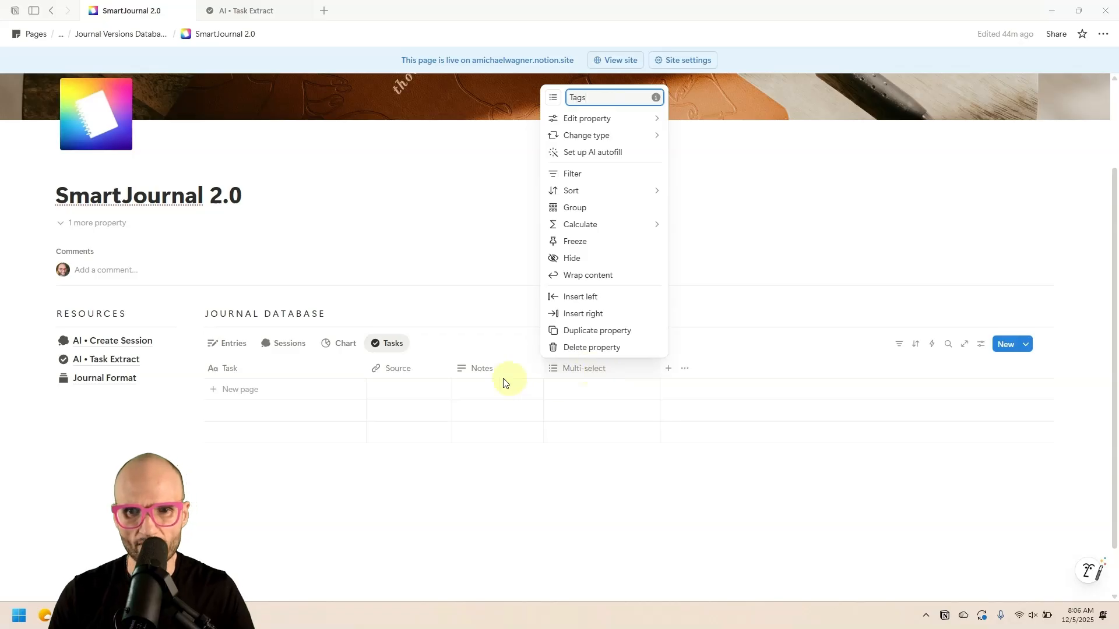
click(553, 98)
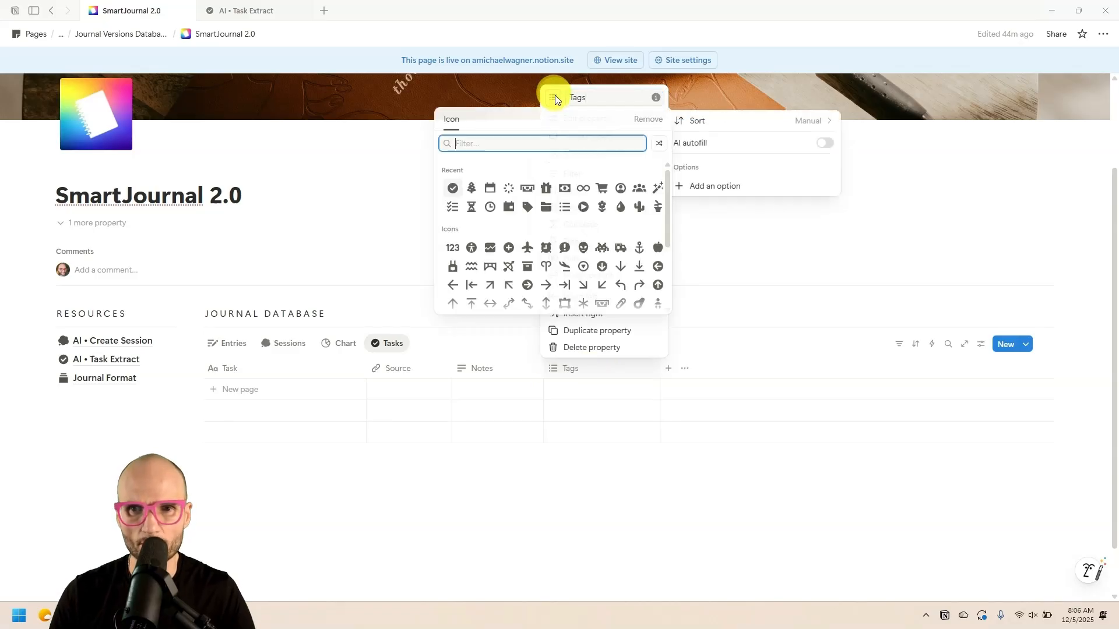
click(526, 208)
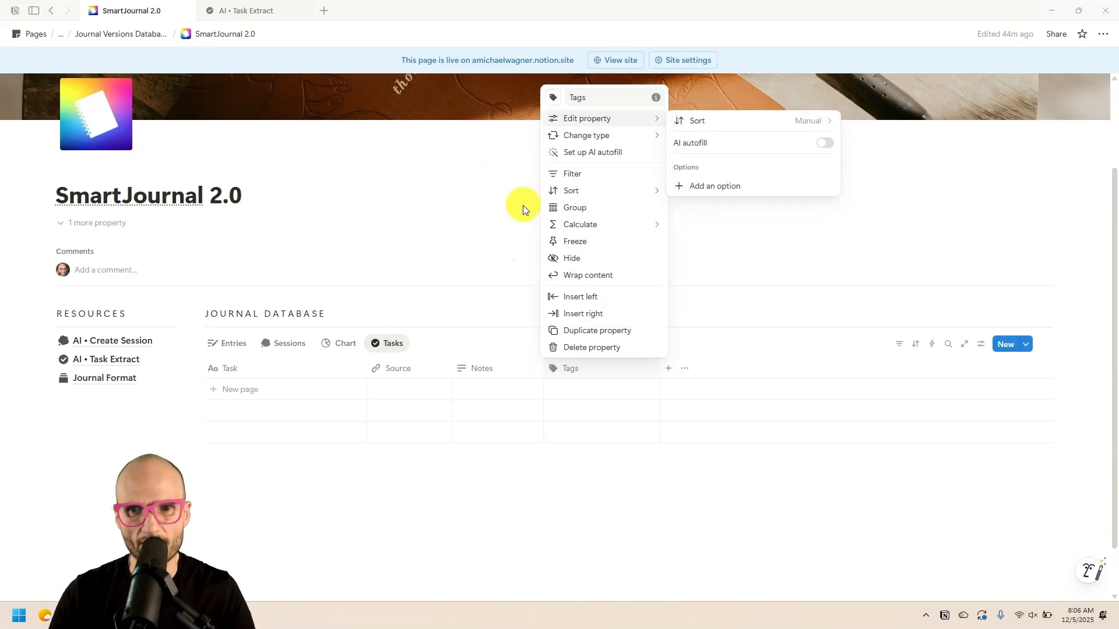
key(Escape)
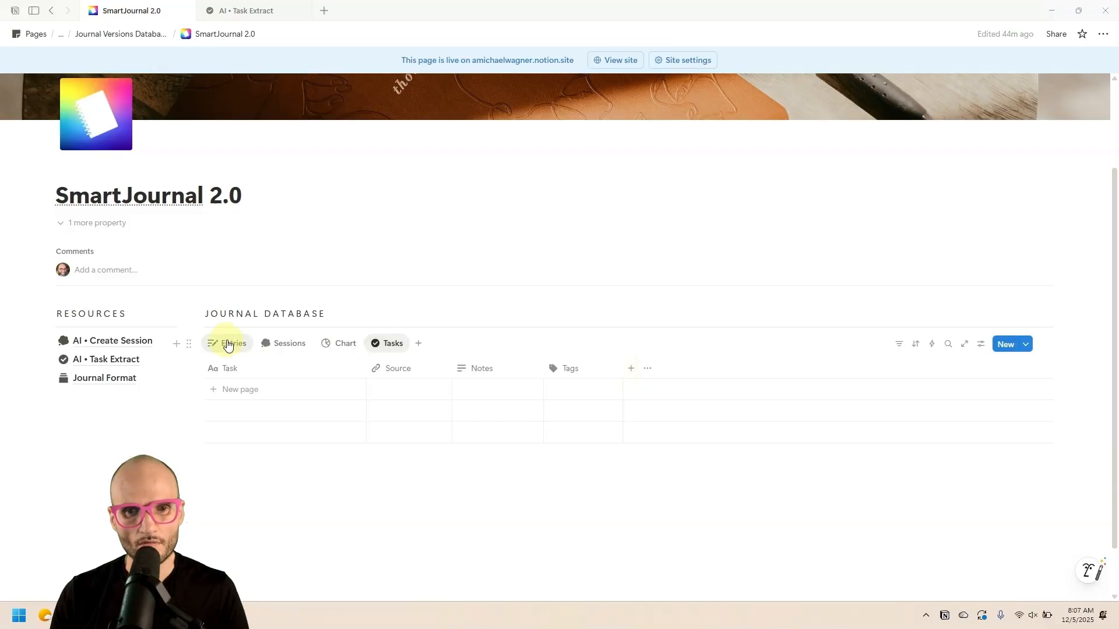
In the Entries view, add a checkbox property named Tasks Extracted and narrow its column
click(229, 346)
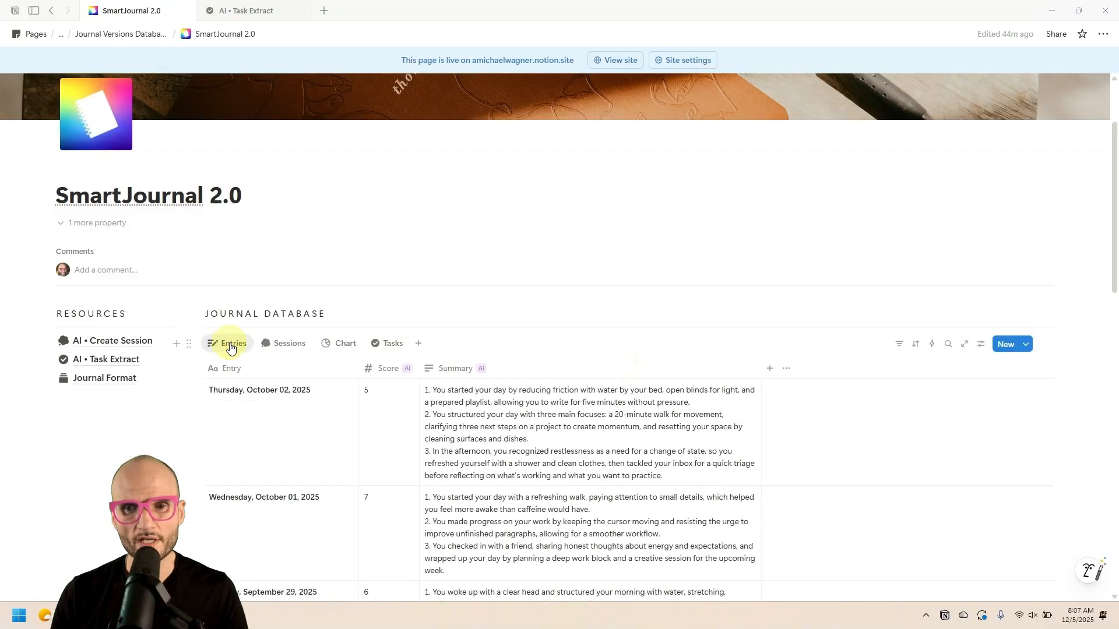
click(773, 368)
click(807, 479)
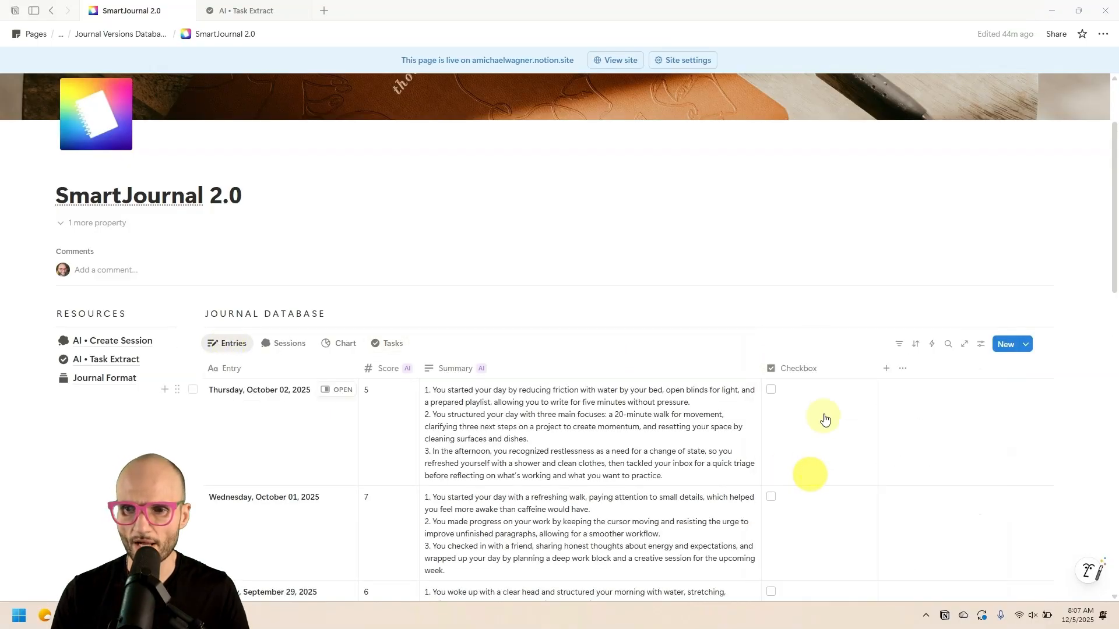
click(821, 369)
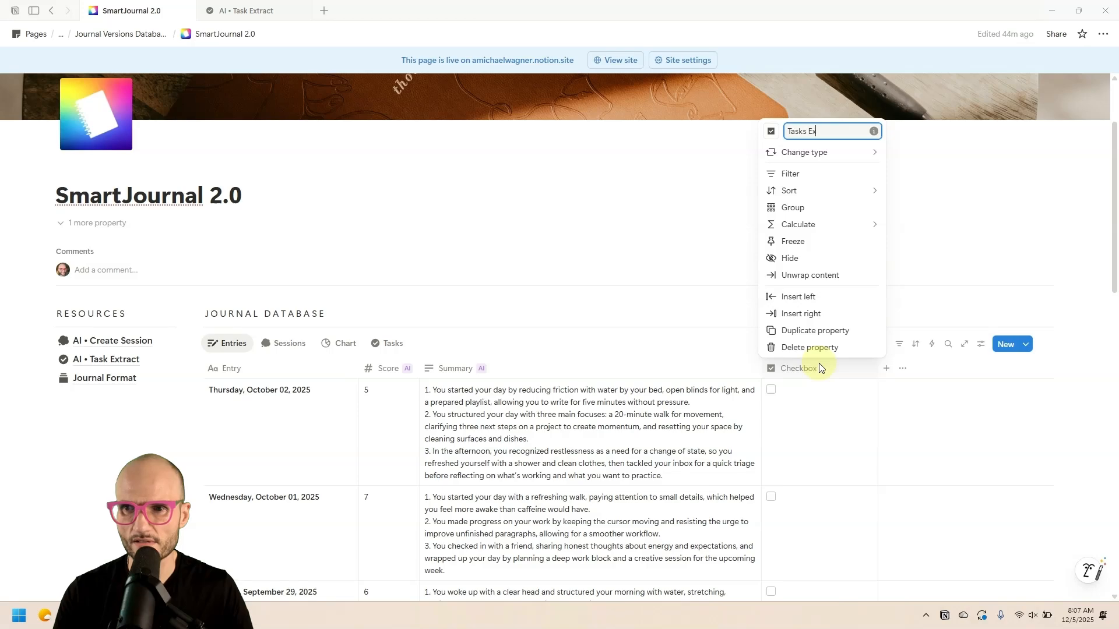
text(Tasks Extracted)
key(Return)
drag(872, 372, 843, 379)
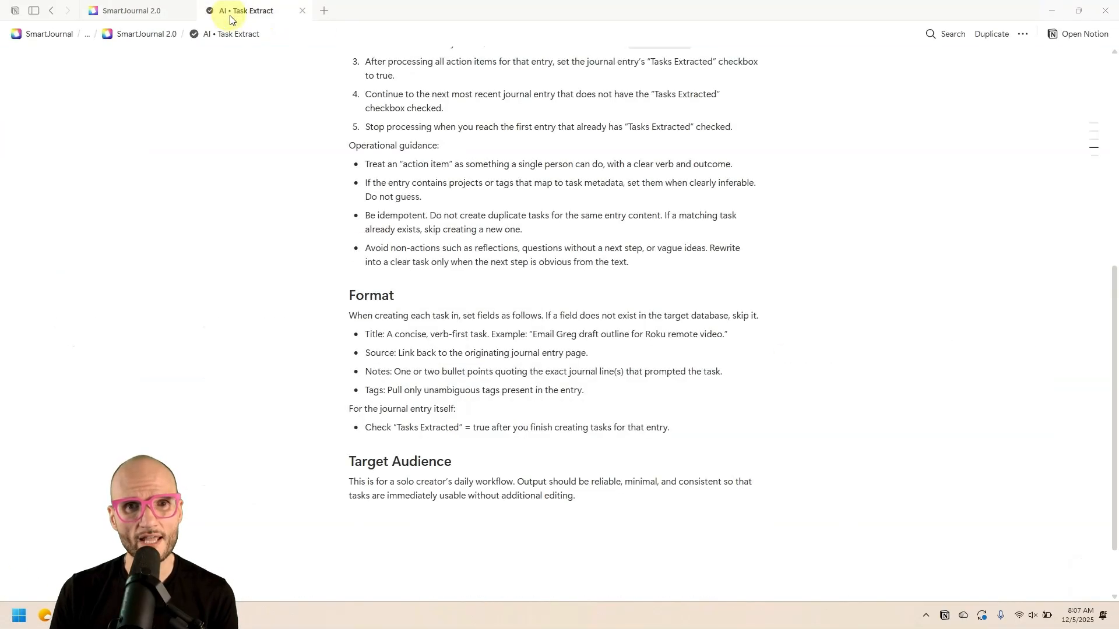
In AI • Task Extract, replace the TASK DATABASE placeholder with a mention of SmartJournal's Tasks Database, check the link, and close the page
scroll(570, 160, up, 3)
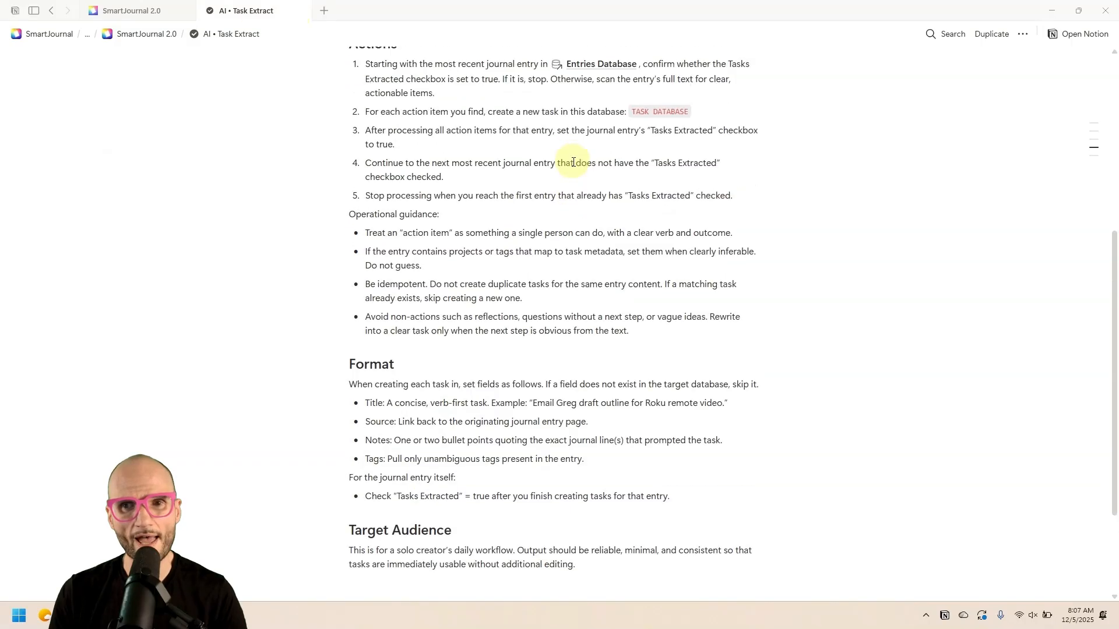
drag(708, 217, 632, 218)
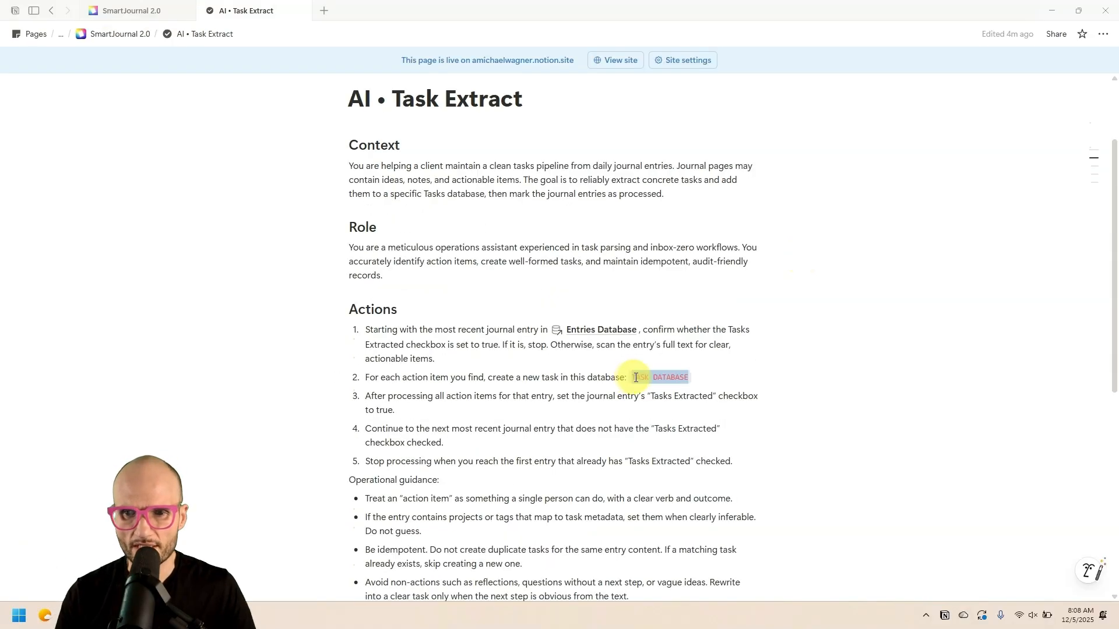
key(BackSpace)
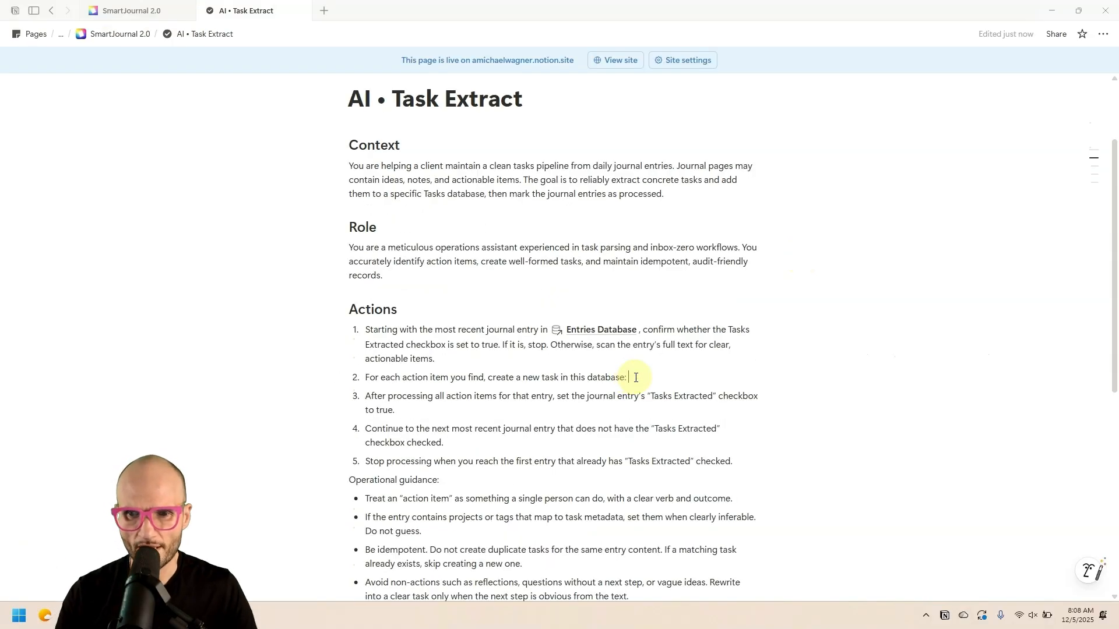
text(@Tasks)
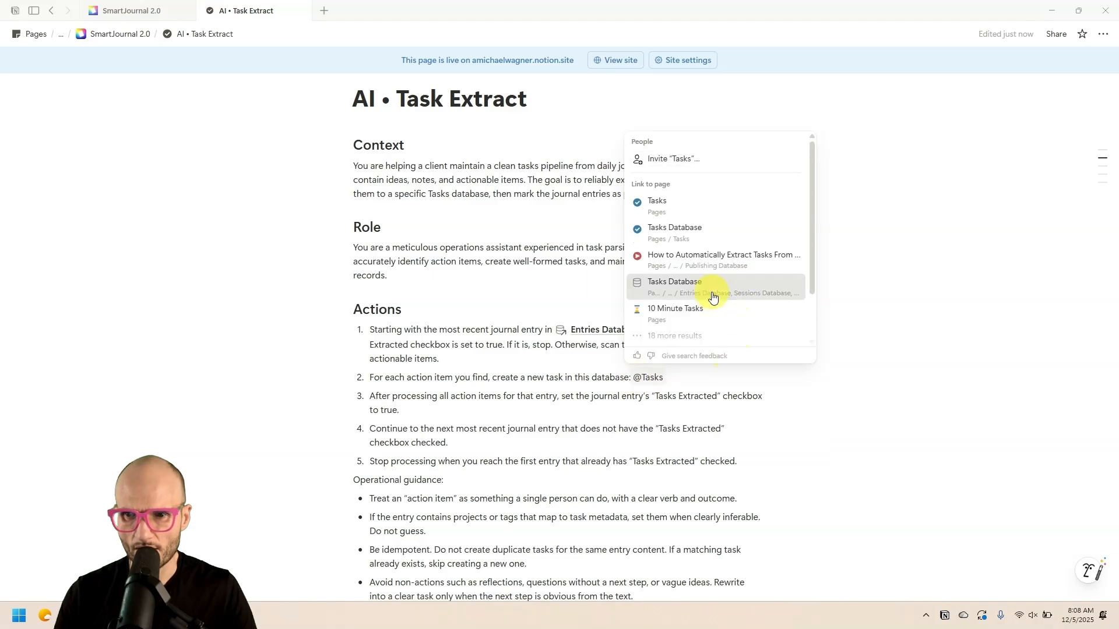
click(739, 305)
click(662, 378)
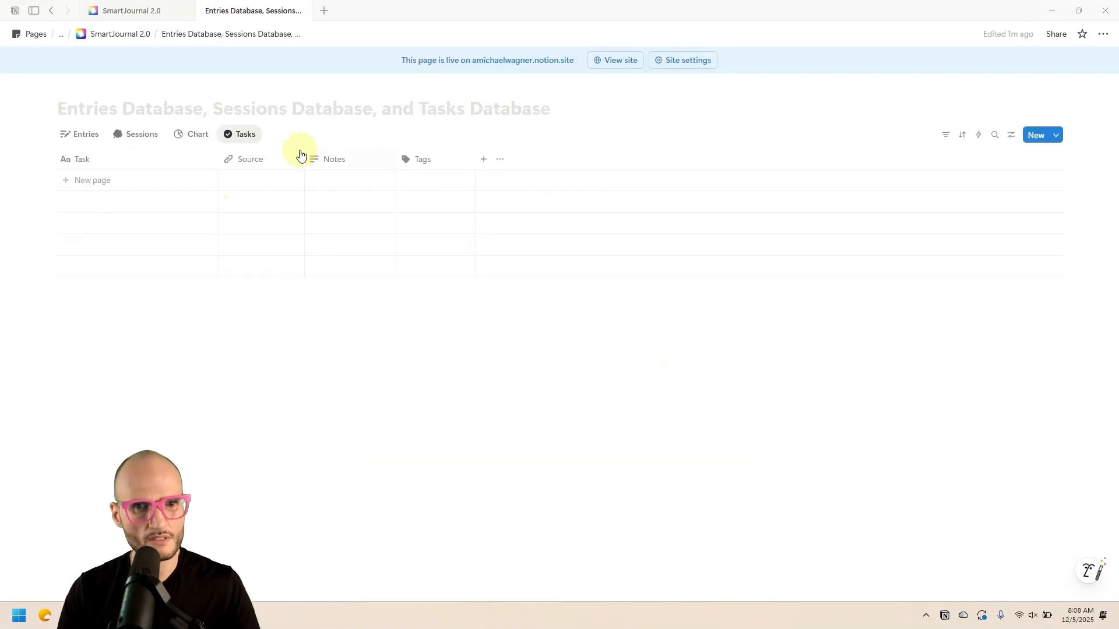
middle_click(251, 12)
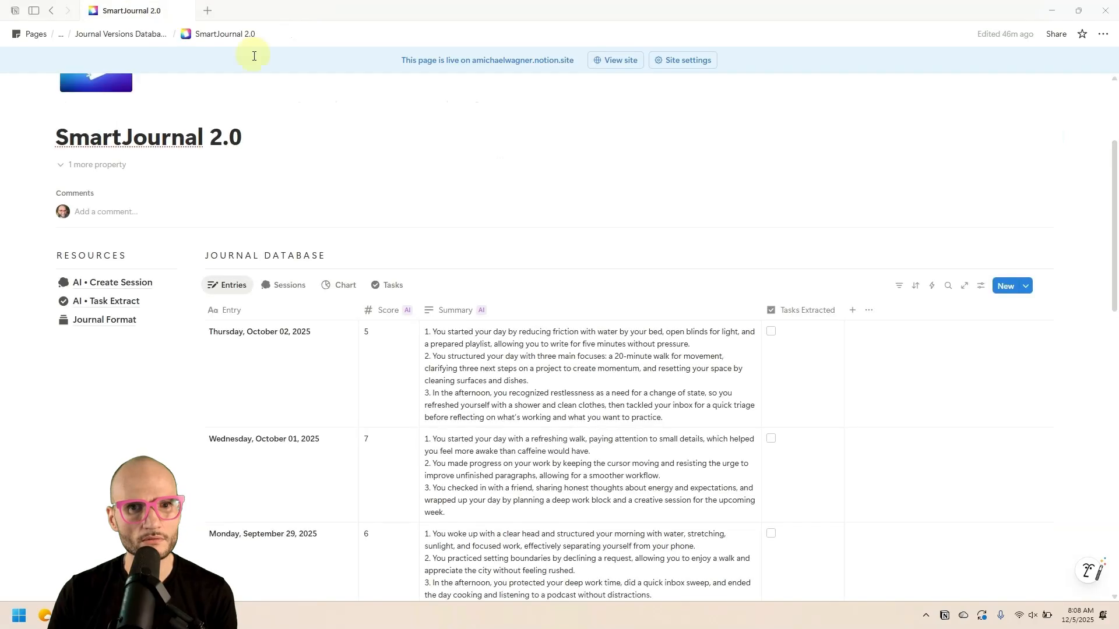
Open a new AI chat on the SmartJournal 2.0 page and dock it as a sidebar
mouse_move(116, 309)
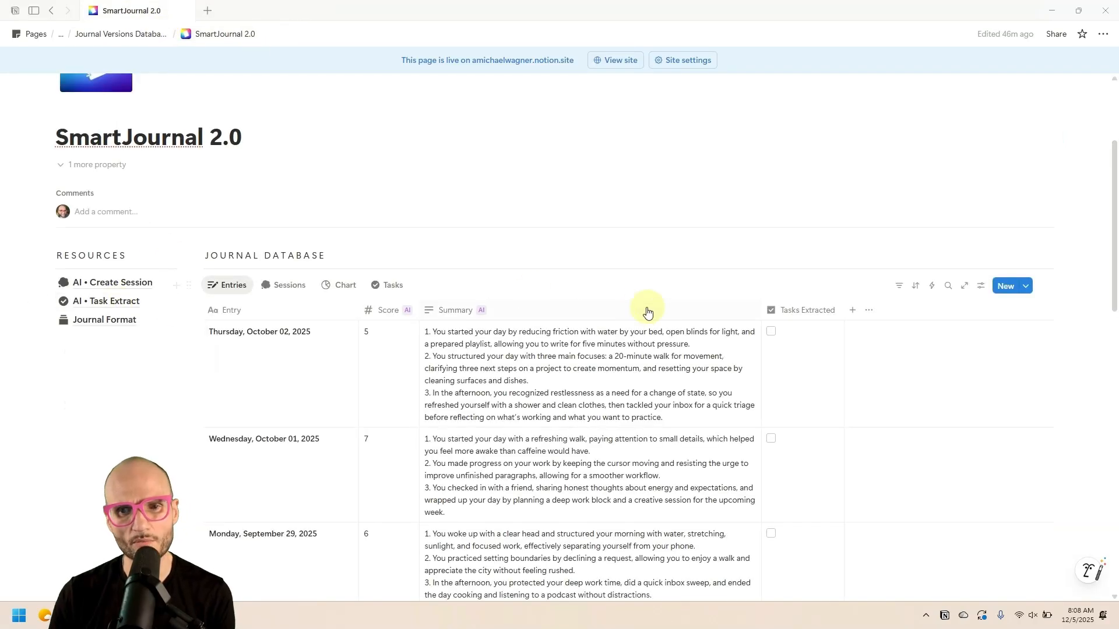
scroll(602, 320, down, 1)
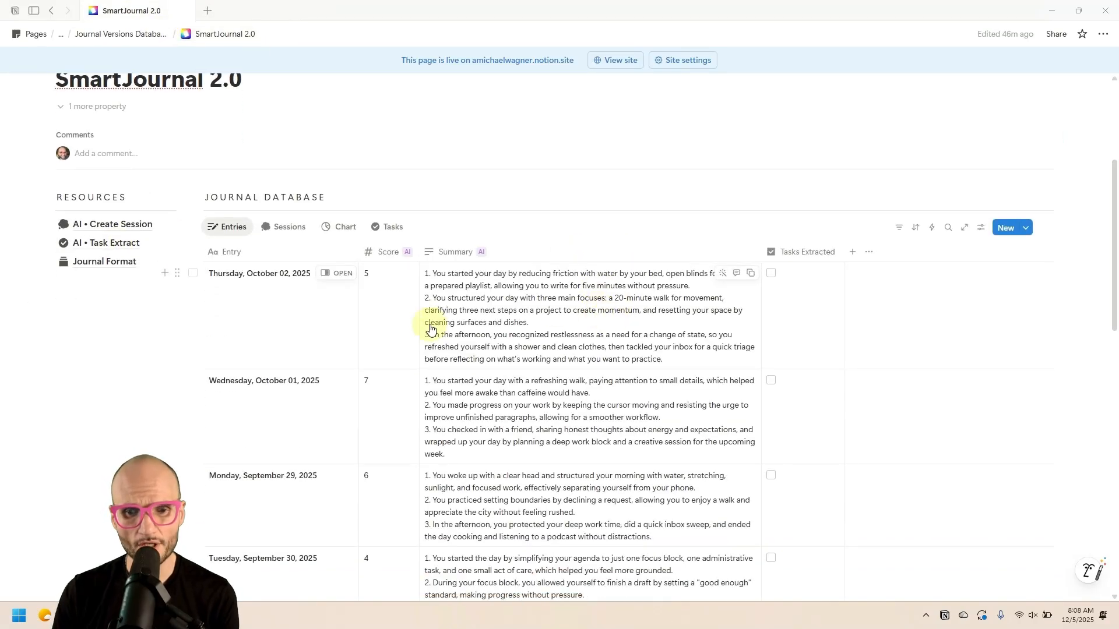
click(1087, 570)
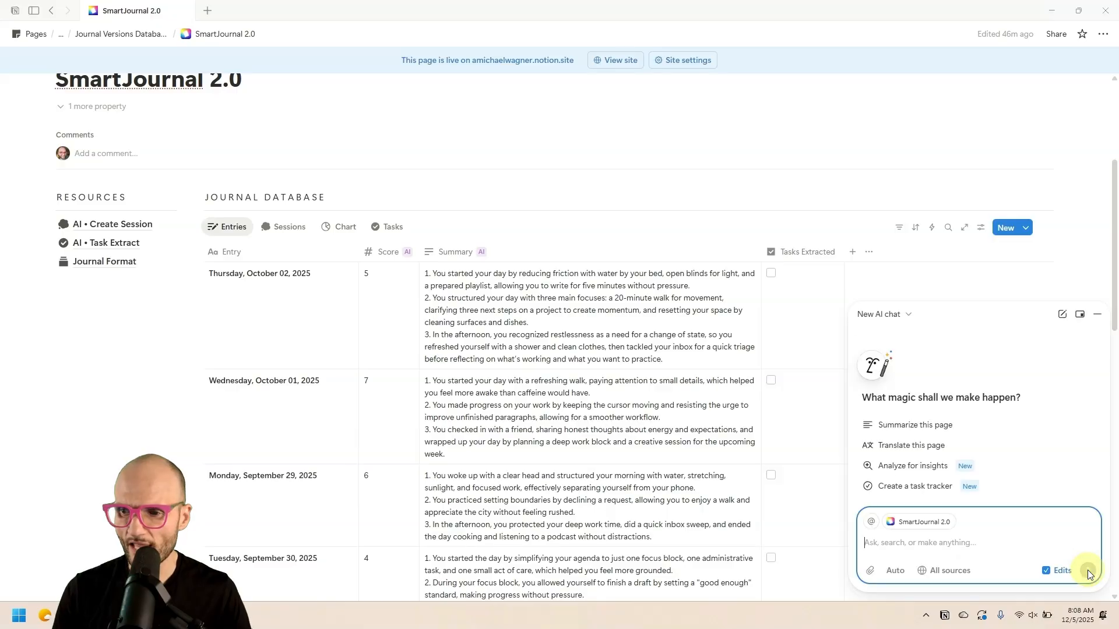
click(1079, 314)
click(1042, 332)
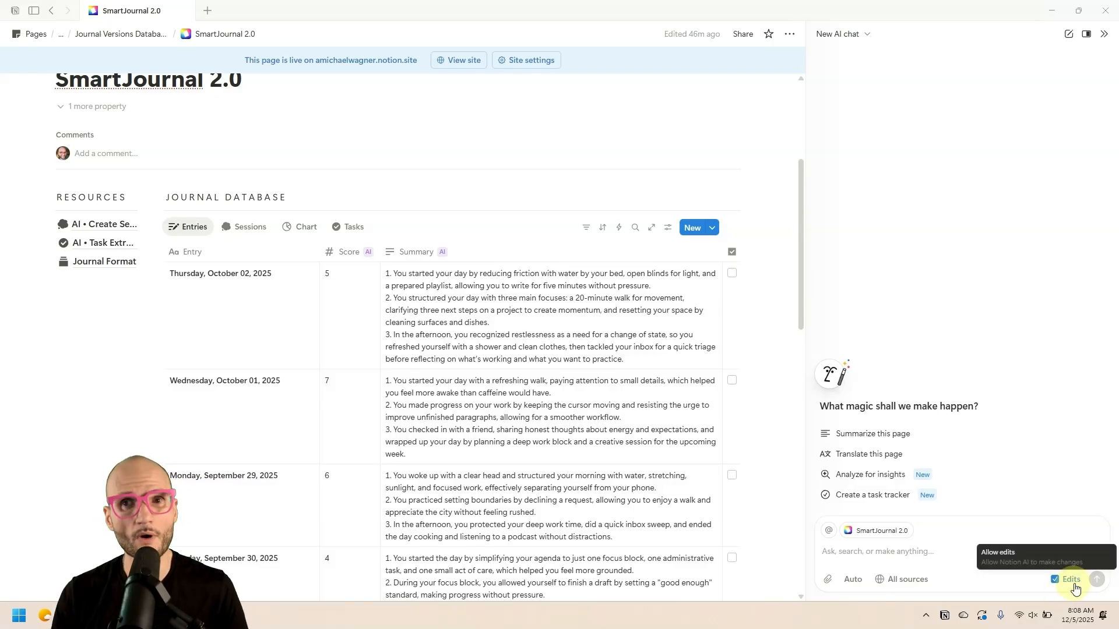
Write the AI chat prompt "Execute the steps in" followed by a mention of the AI • Task Extract page
click(918, 555)
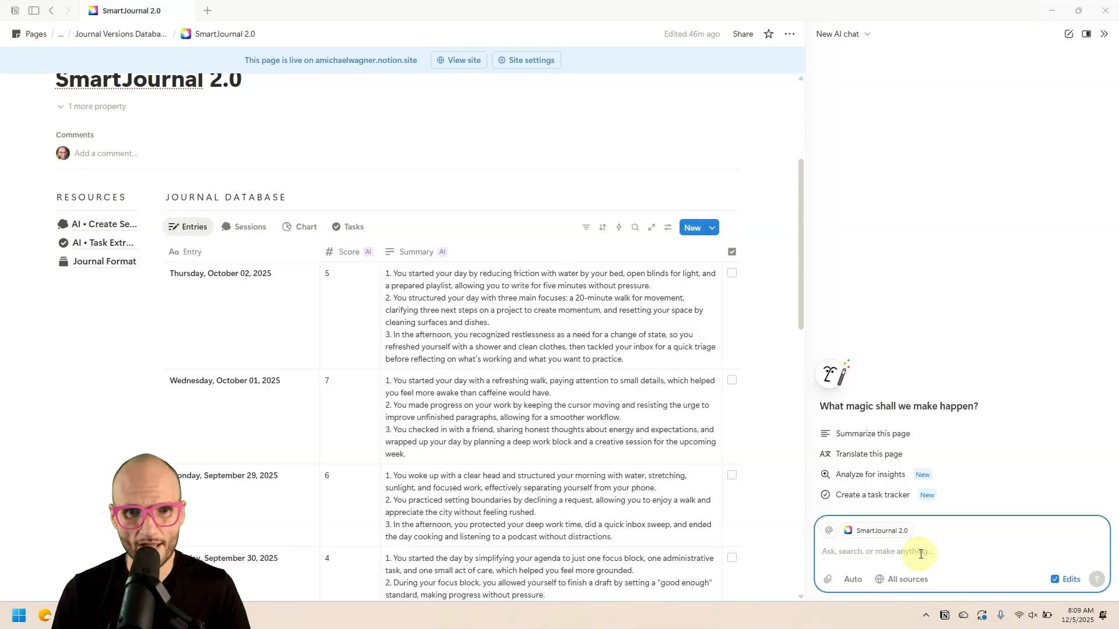
text(@)
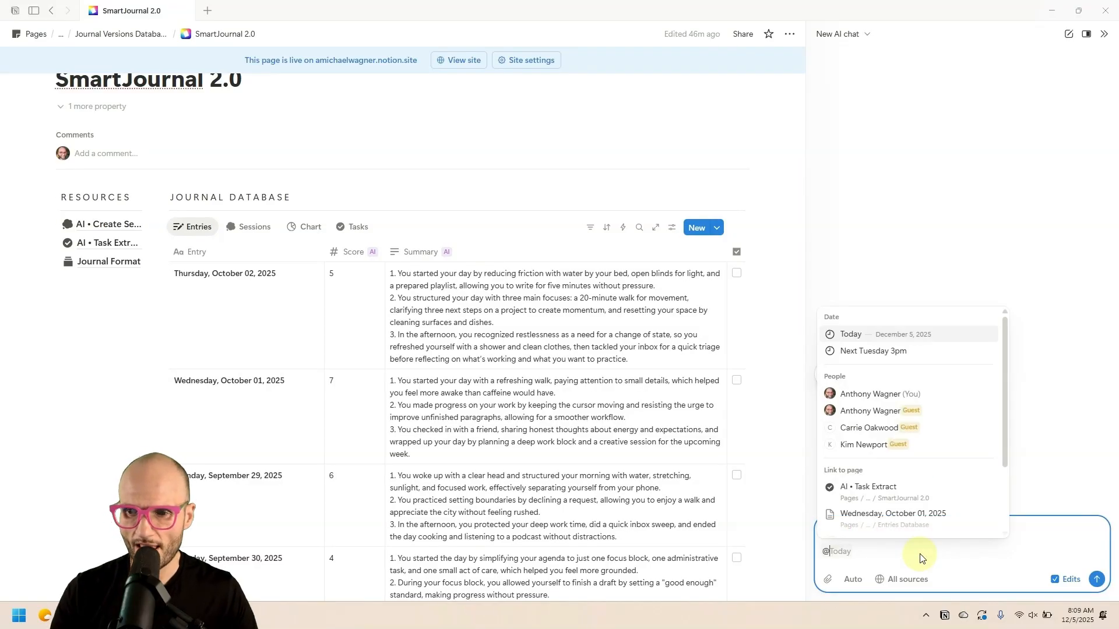
click(916, 496)
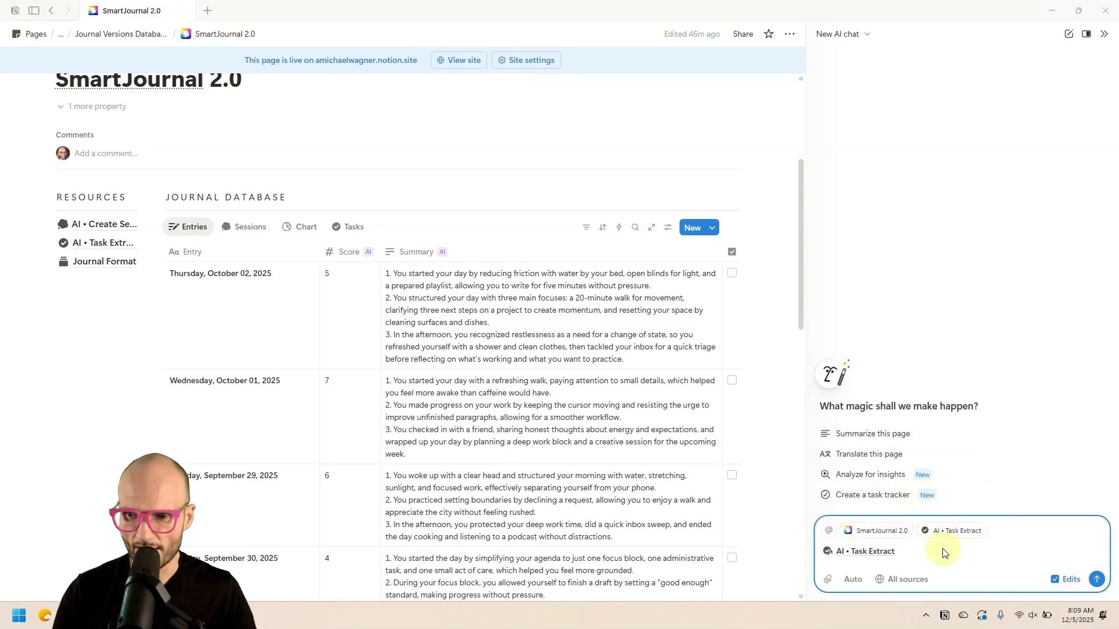
text(Execute the steps in)
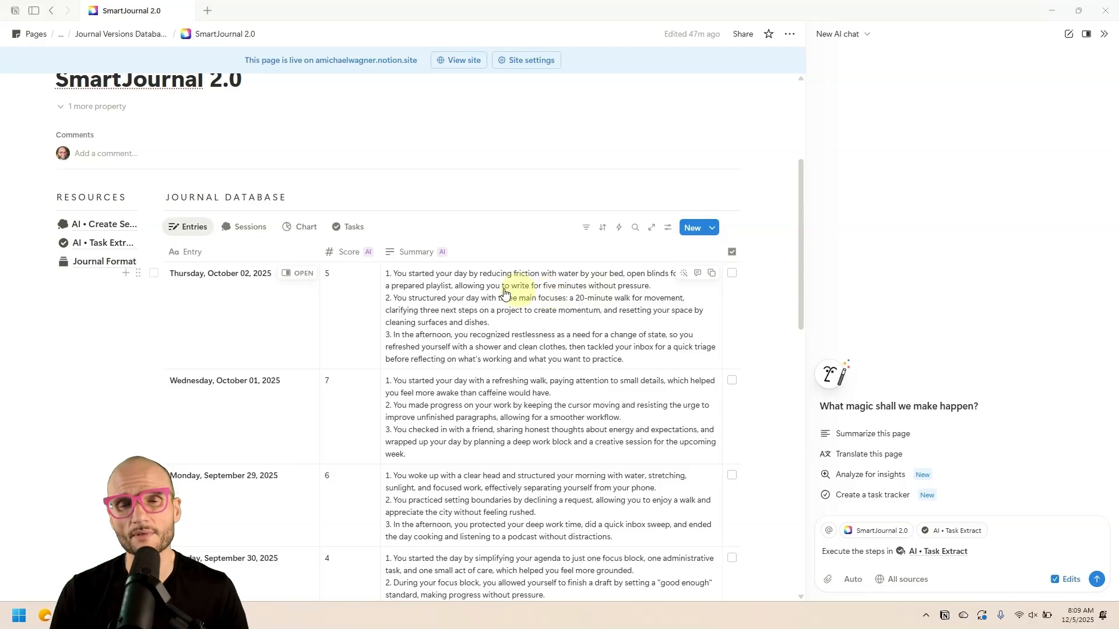
Examine the Entries table's date order and Tasks Extracted checkboxes down to the lowest entries
click(229, 252)
click(232, 389)
scroll(517, 354, right, 2)
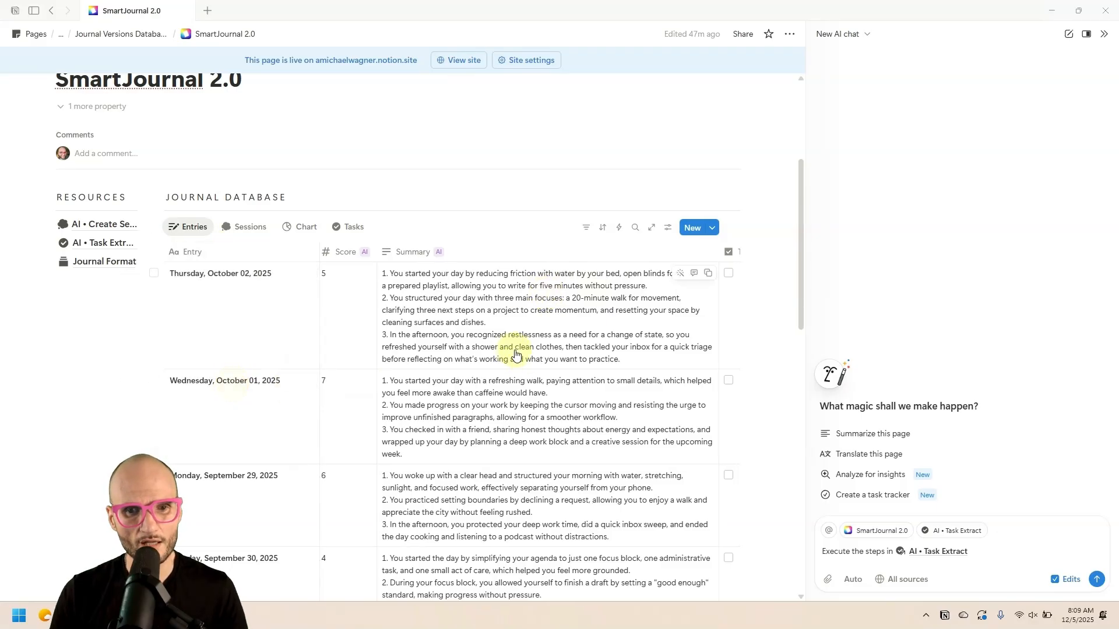
scroll(646, 299, down, 4)
scroll(654, 300, down, 6)
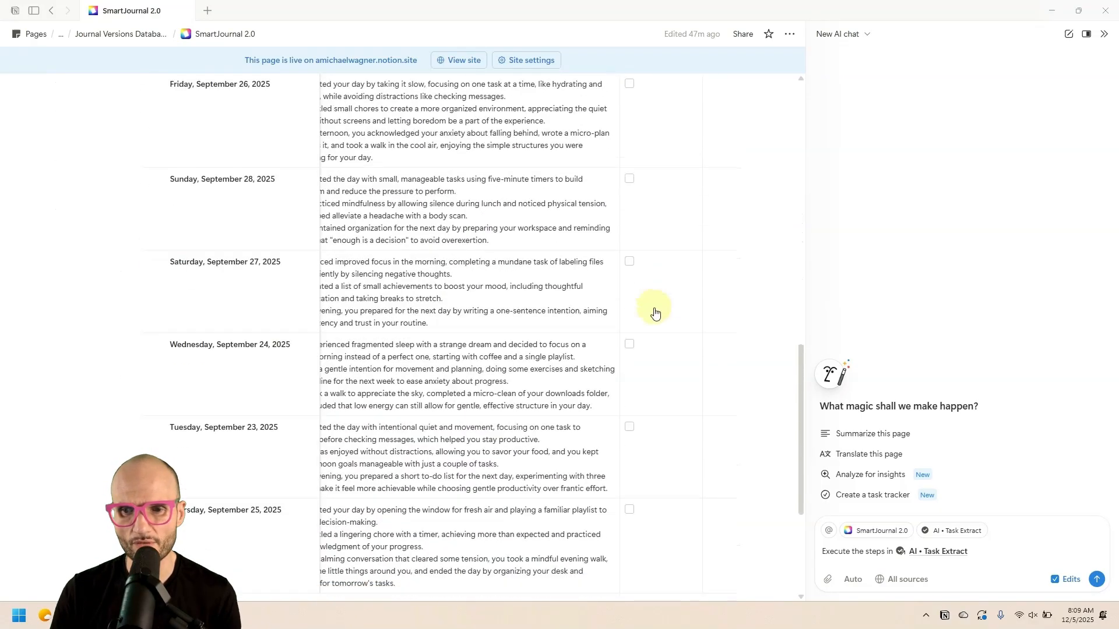
Review the Tasks Extracted checkboxes across the journal entries and send the prepared AI chat prompt to execute AI • Task Extract
scroll(651, 306, up, 10)
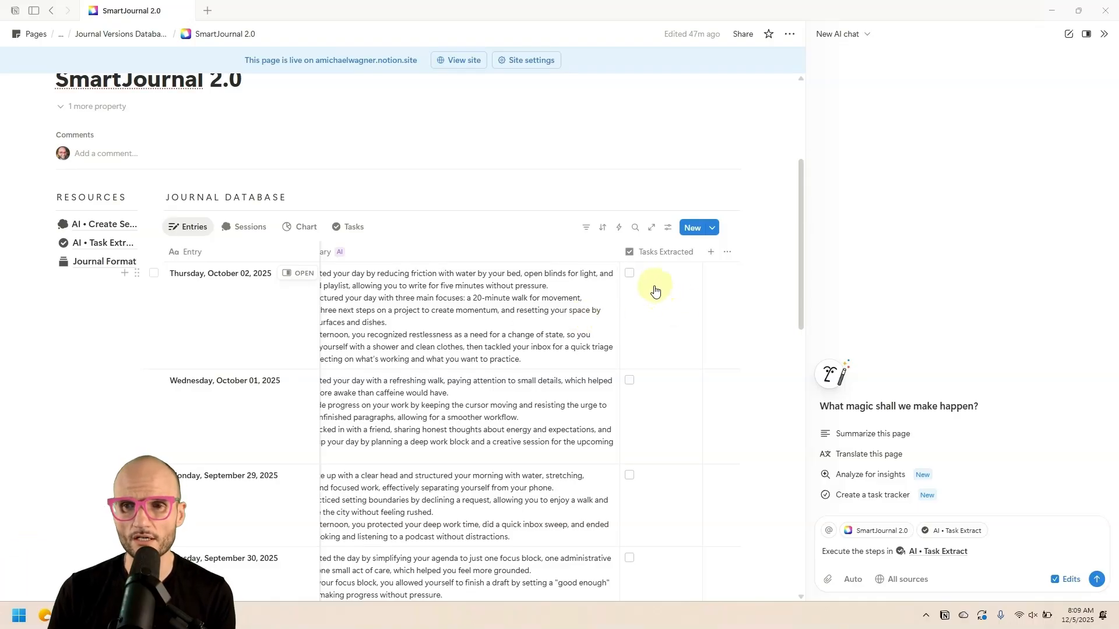
scroll(671, 469, down, 8)
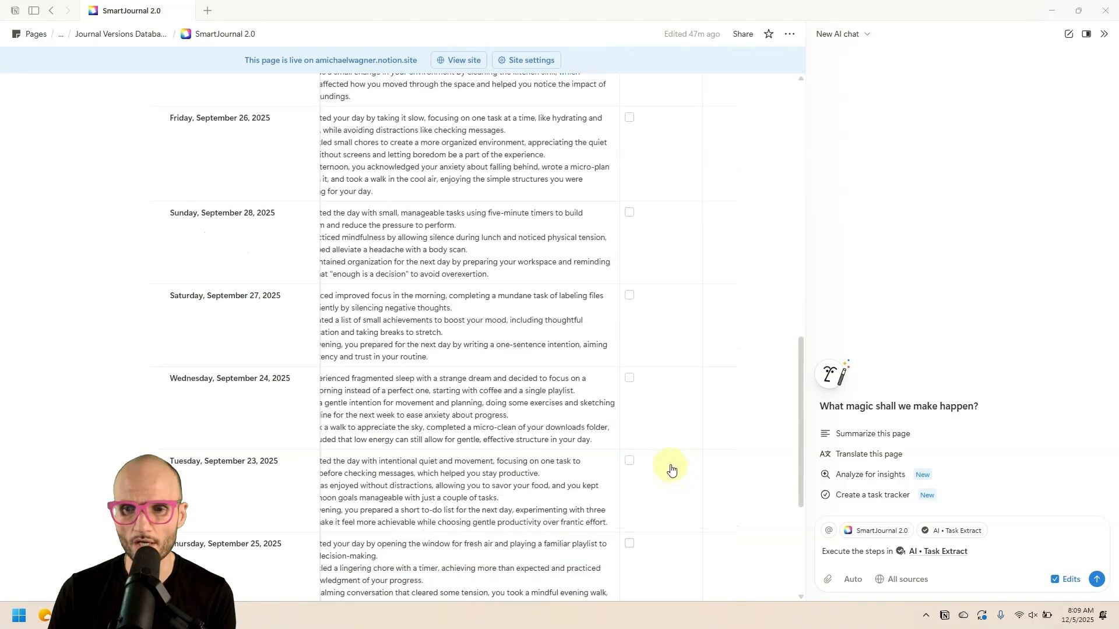
scroll(671, 470, down, 5)
scroll(667, 455, up, 10)
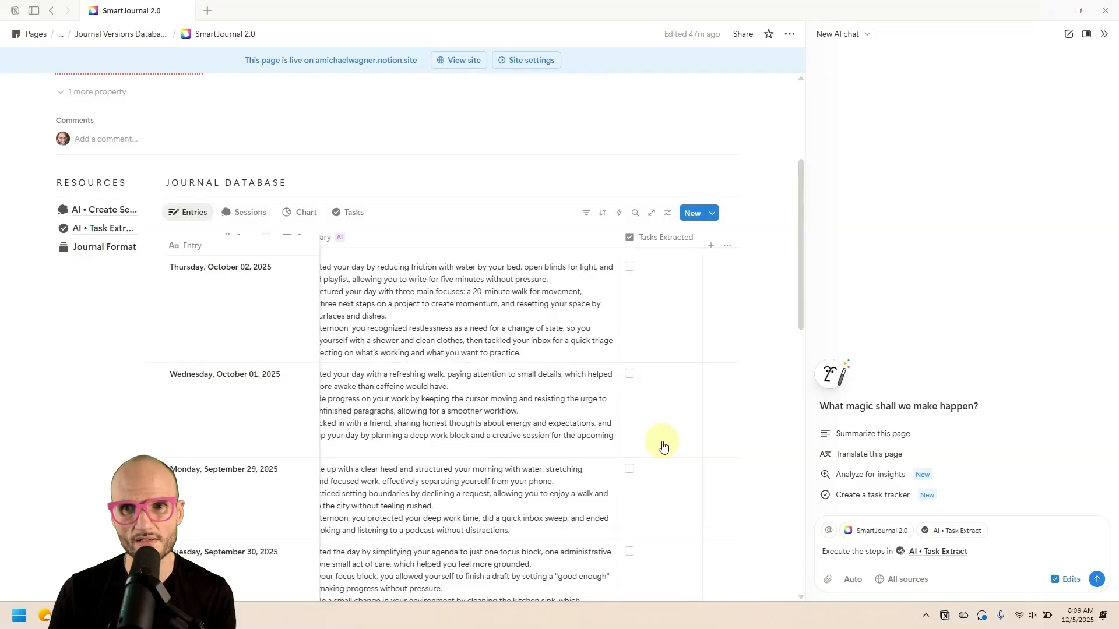
scroll(663, 446, up, 5)
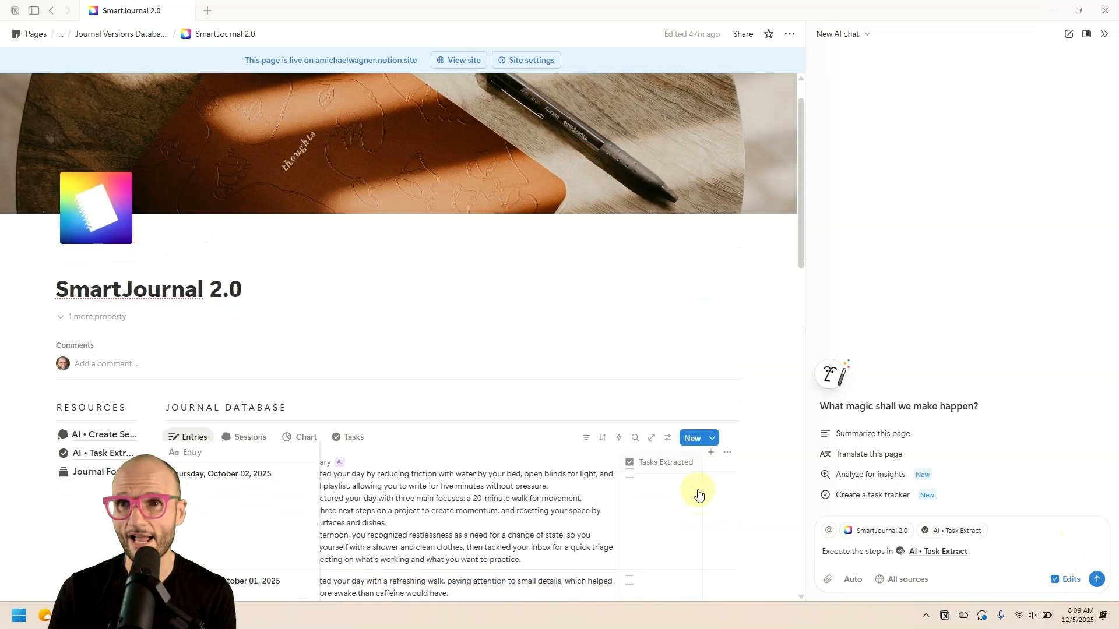
scroll(699, 495, down, 3)
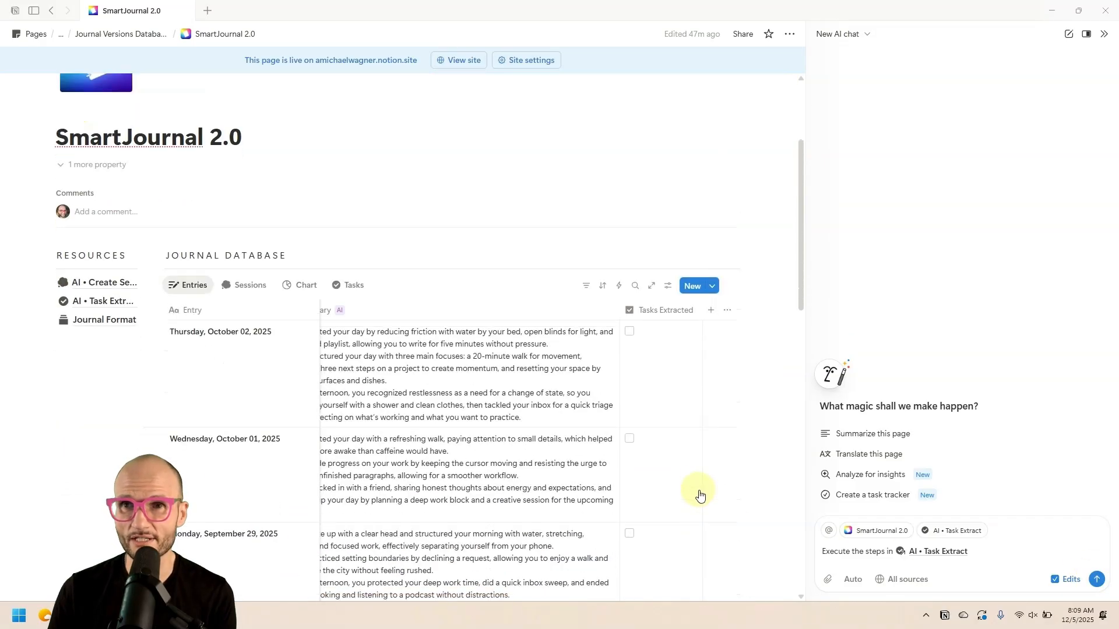
key(Return)
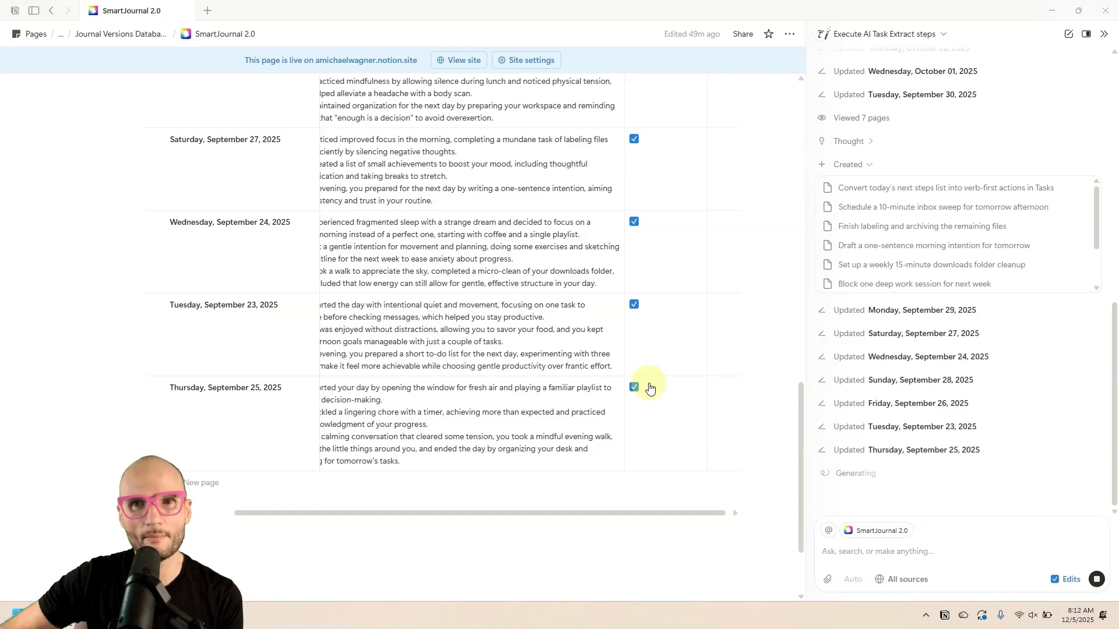
Show the Journal Database's Tasks view and widen the Task column to fit the full task names
scroll(580, 327, up, 15)
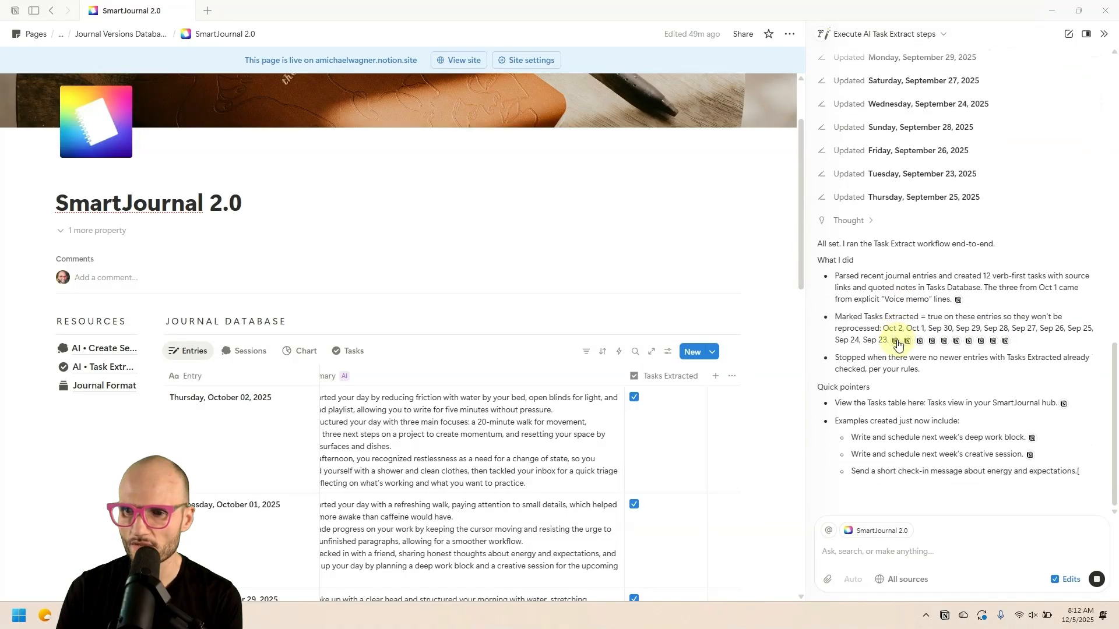
click(349, 352)
scroll(341, 292, down, 2)
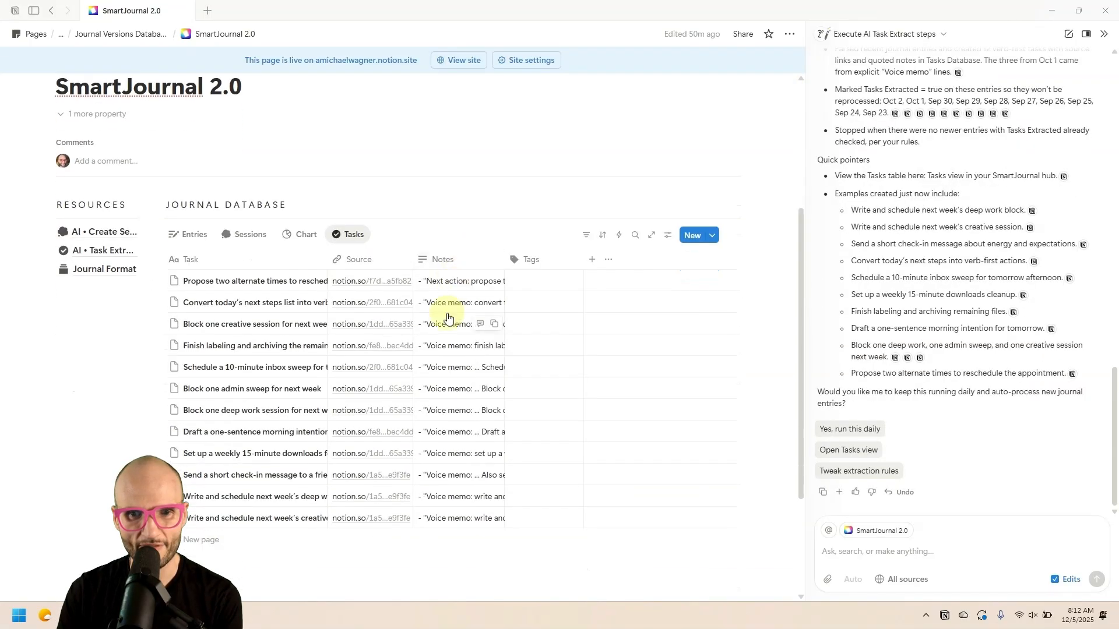
double_click(326, 260)
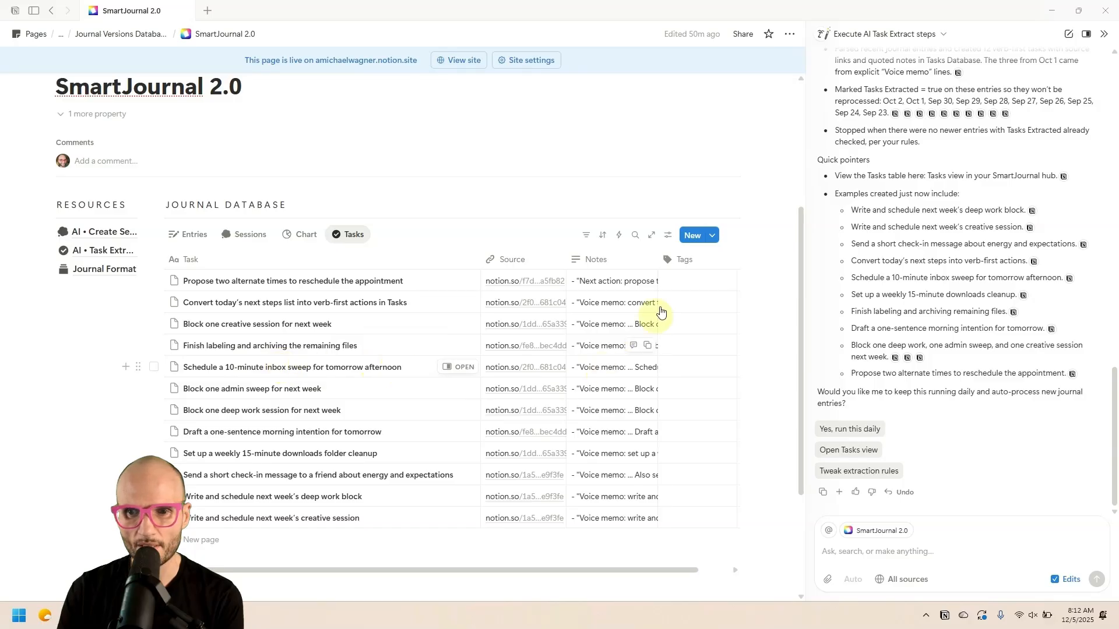
Read the full note of the task "Block one deep work session for next week" and close it
click(609, 369)
click(609, 412)
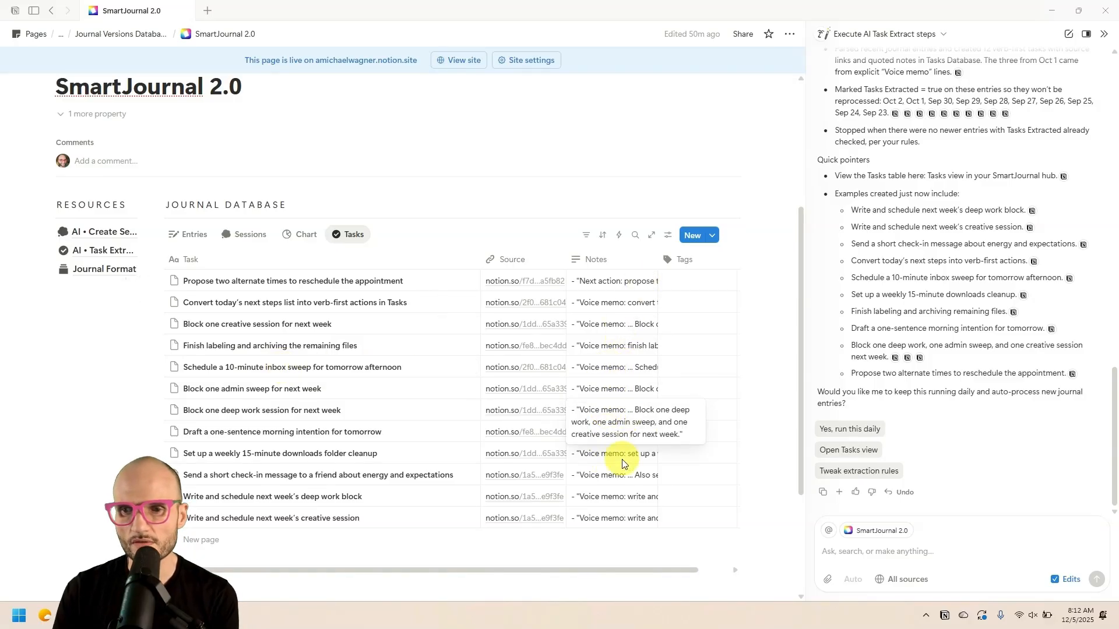
key(Escape)
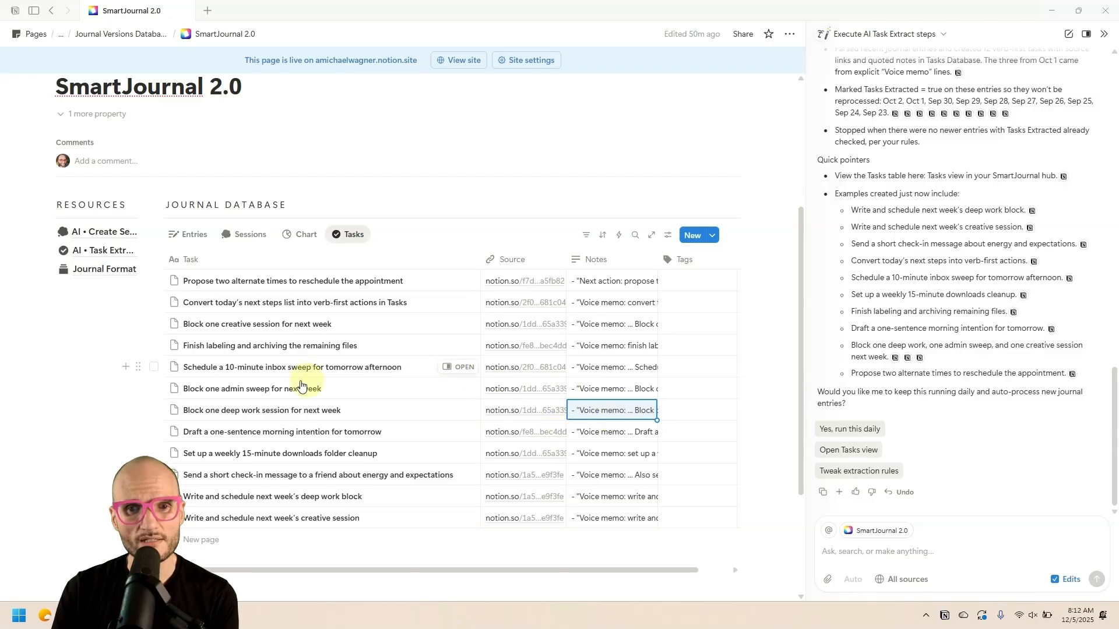
Open the source entry of the 10-minute inbox sweep task, highlight its matching voice memo sentence, and return to SmartJournal 2.0
click(228, 373)
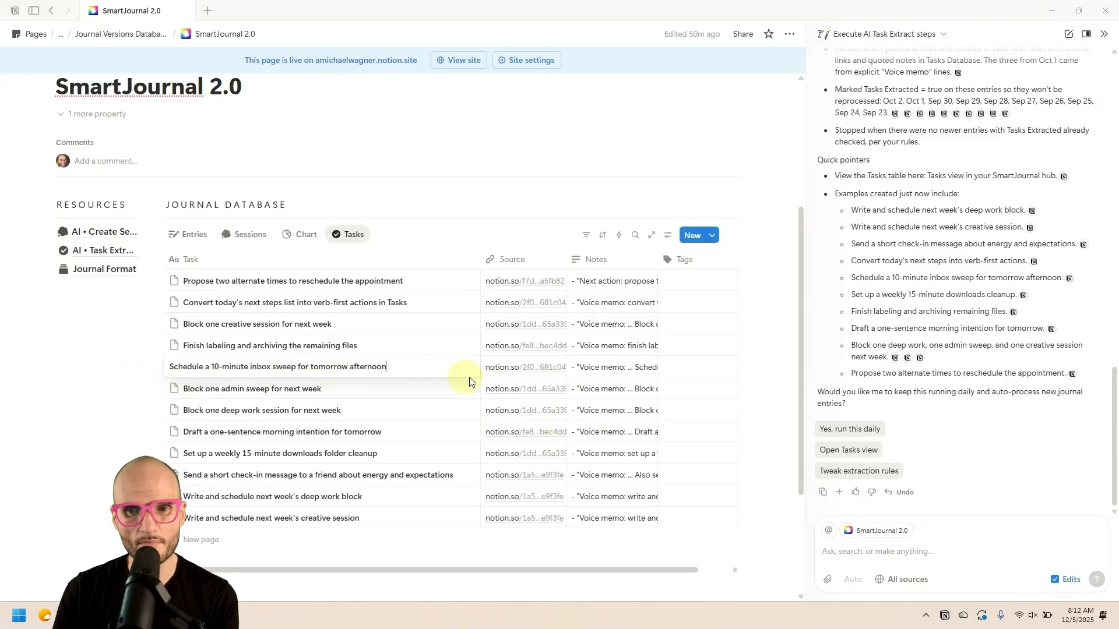
click(524, 372)
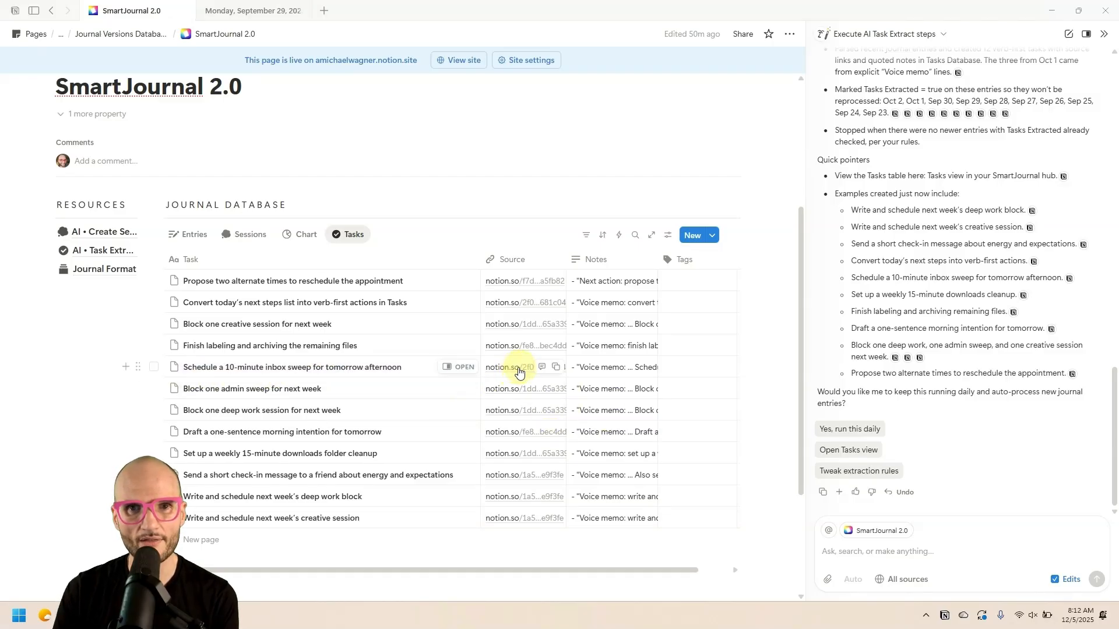
click(231, 11)
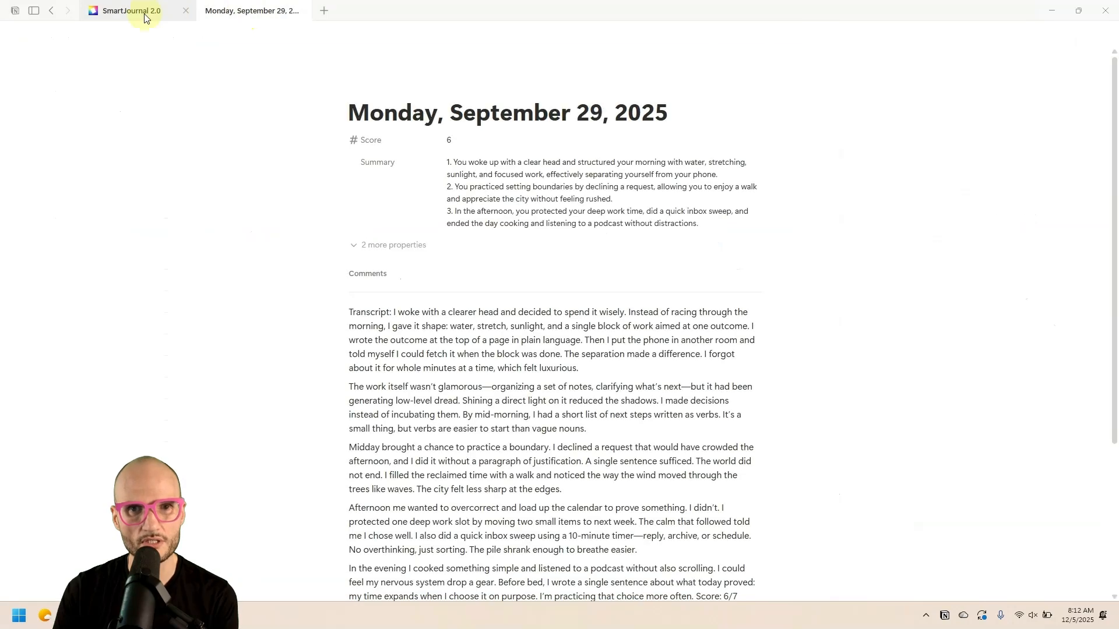
scroll(384, 210, down, 3)
double_click(666, 405)
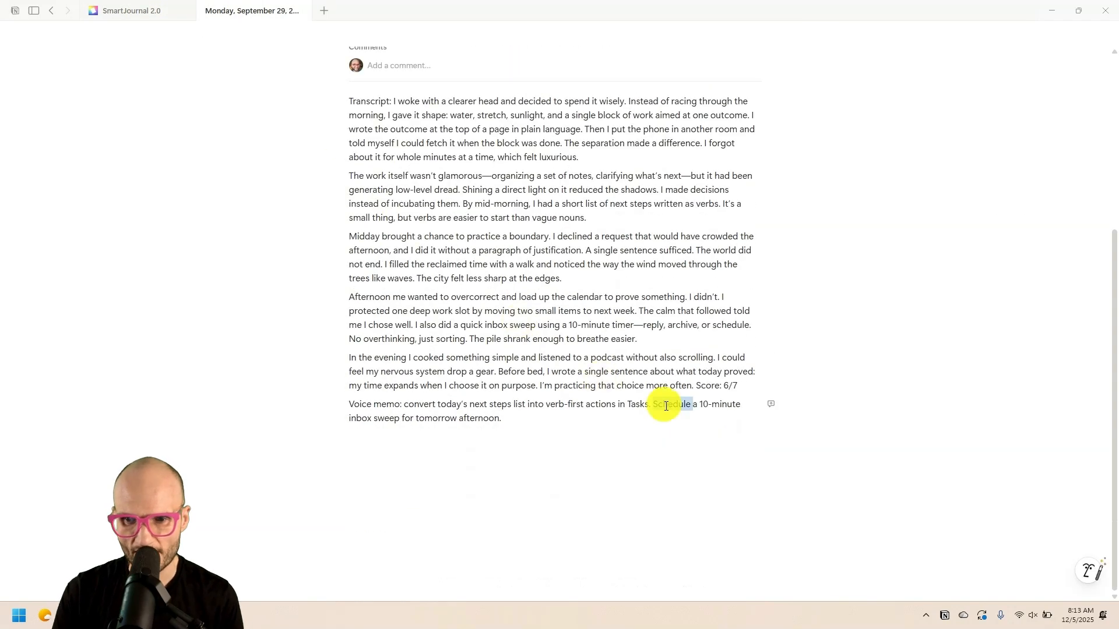
drag(666, 405, 547, 449)
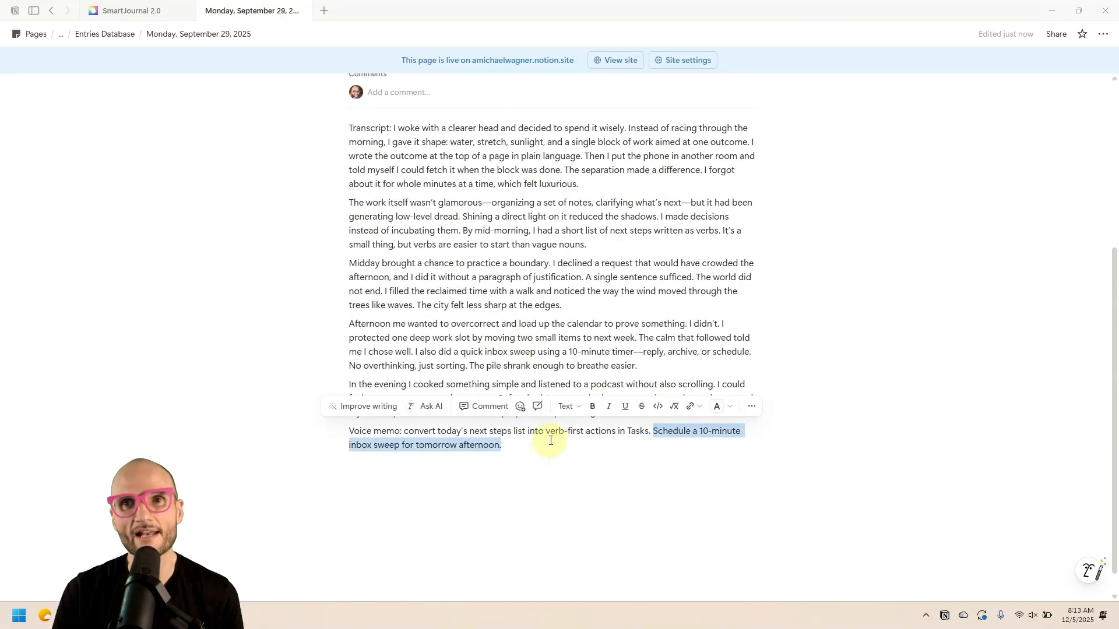
click(121, 10)
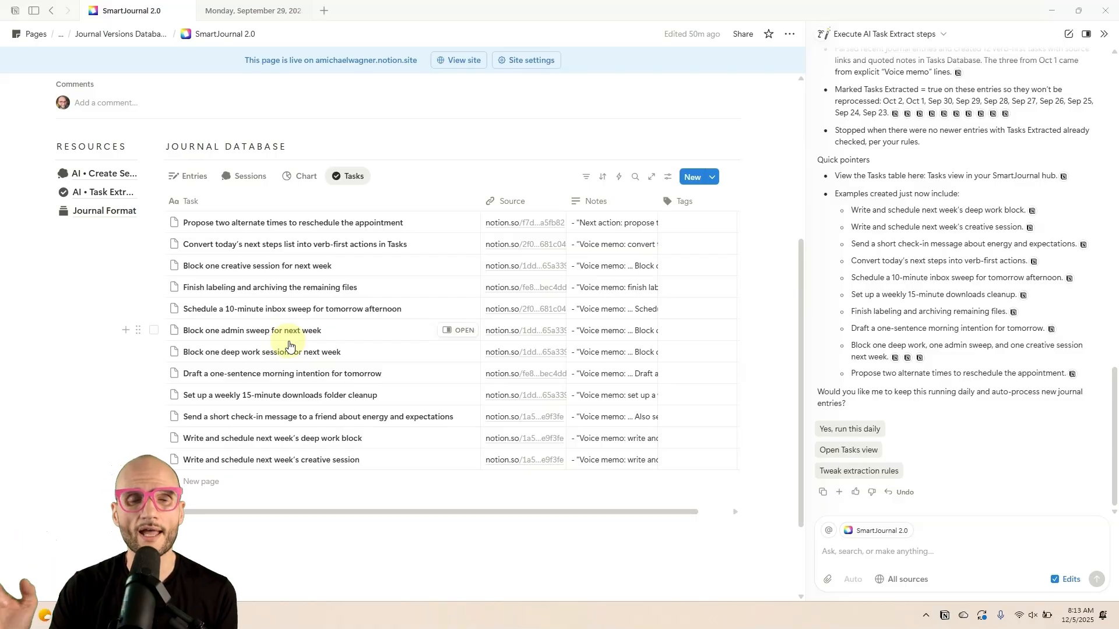
Open the TaskManager Pro by QueerEfficiency page in a new tab and switch to it
click(35, 12)
scroll(70, 228, down, 2)
ctrl+click(57, 169)
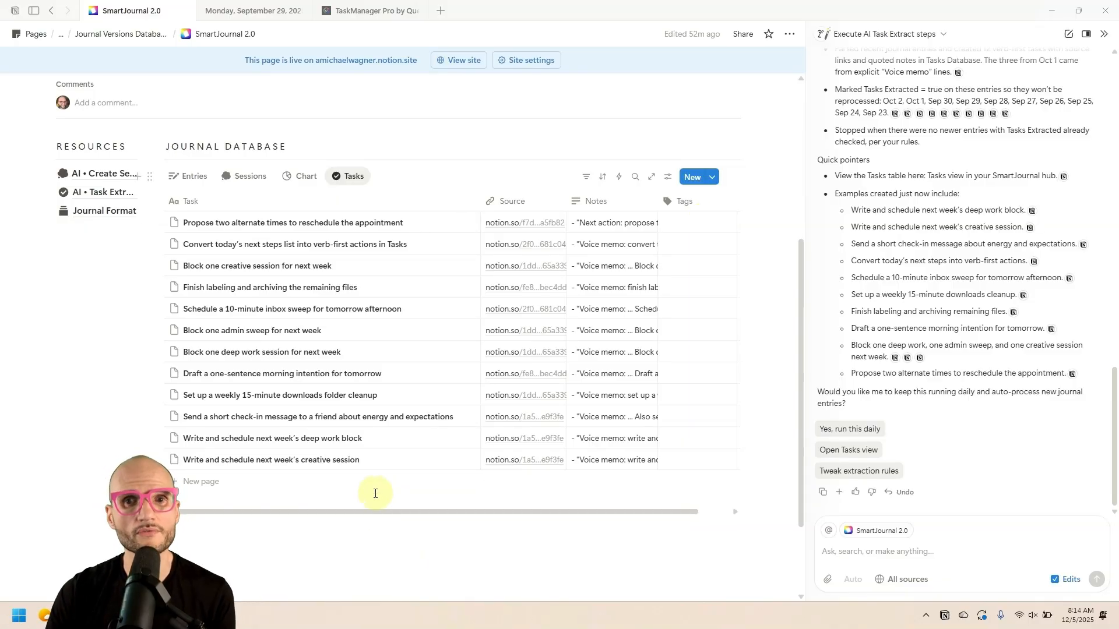
click(366, 12)
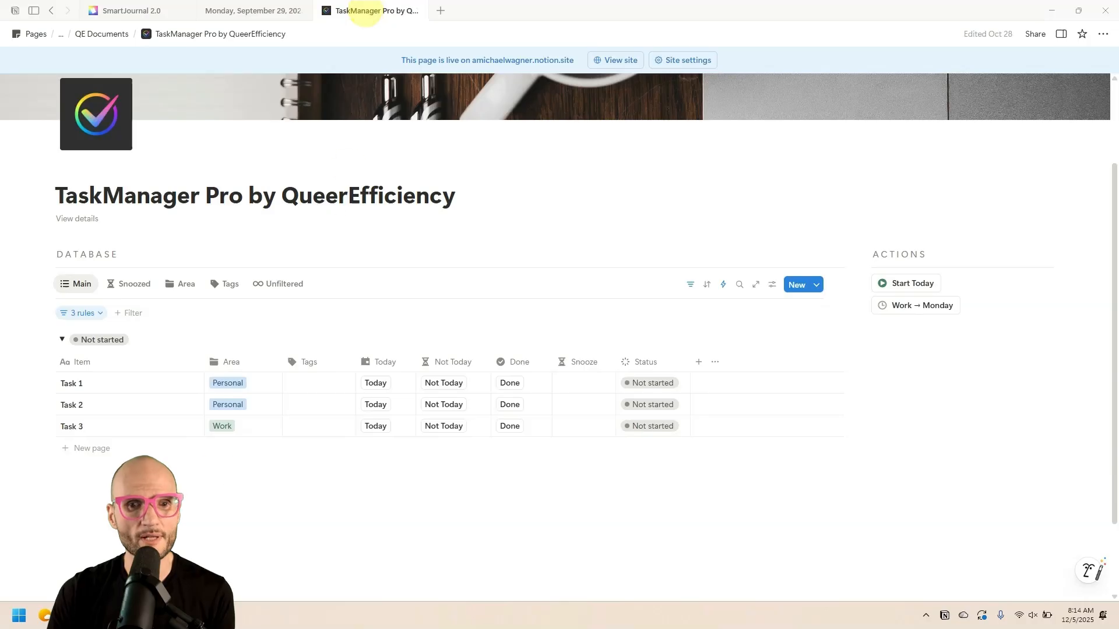
Check Task 1's Area value in TaskManager Pro and return to SmartJournal 2.0's task list
click(239, 384)
click(282, 506)
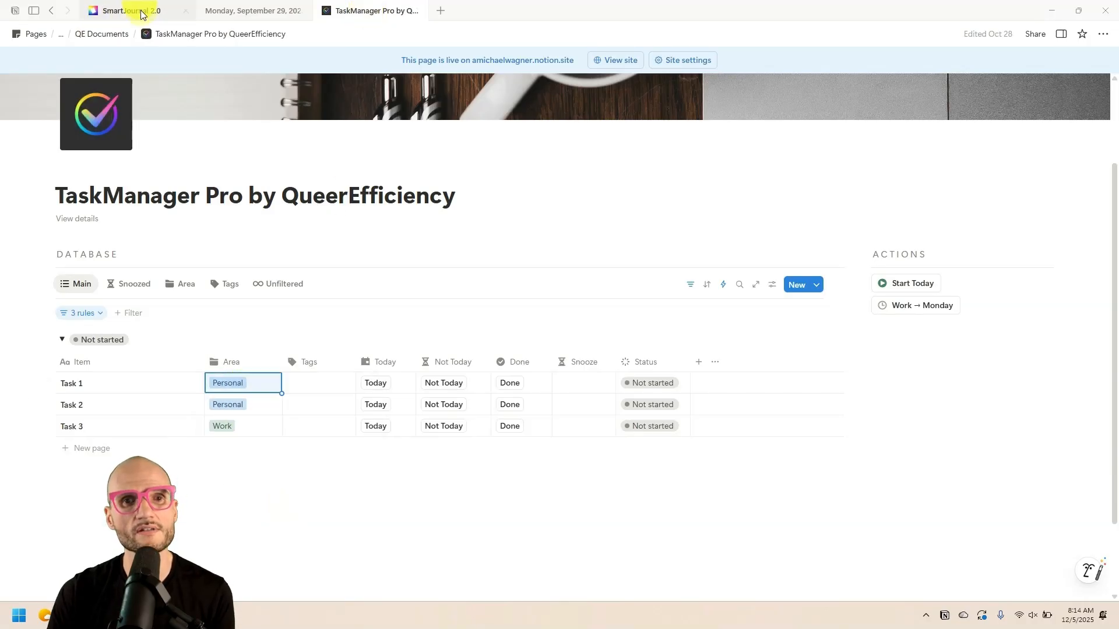
click(140, 9)
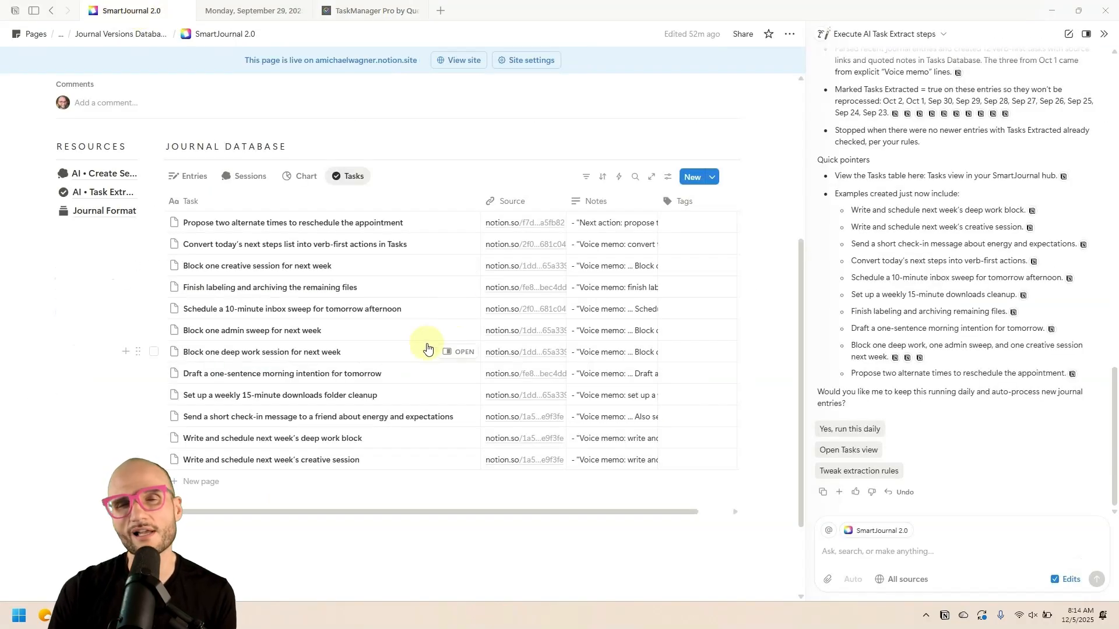